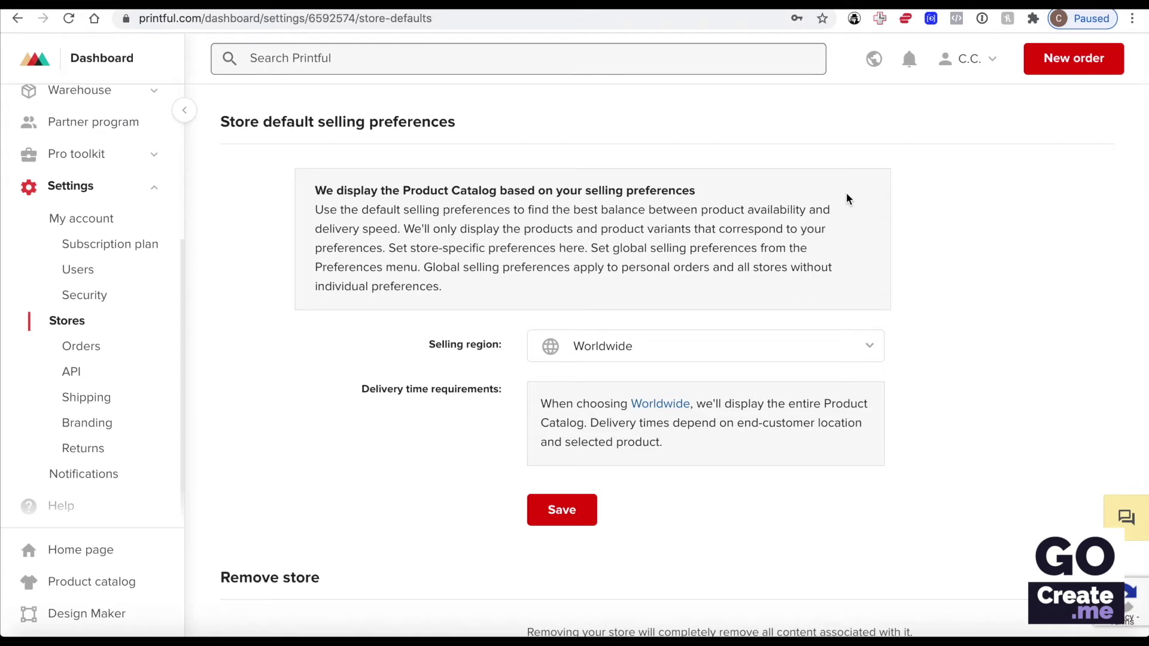
Step: Scroll the Stores settings page to the Store default selling preferences section
{"action": "scroll", "coordinate": [160, 234], "scroll_direction": "up", "scroll_amount": 4}
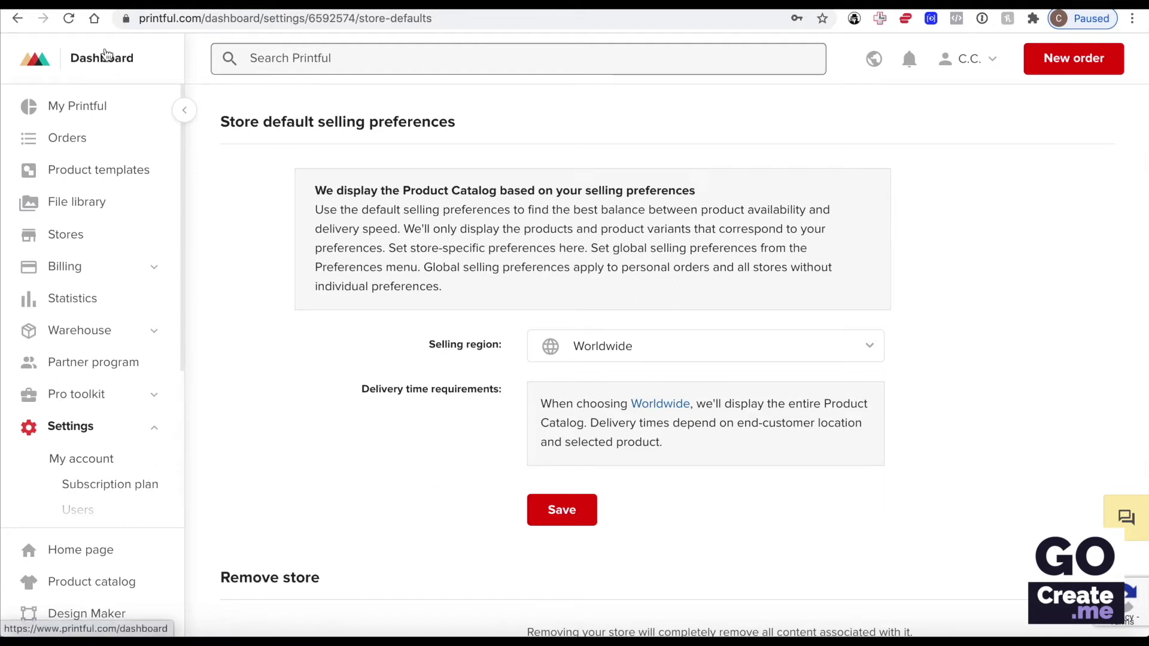
{"action": "scroll", "coordinate": [112, 296], "scroll_direction": "down", "scroll_amount": 7}
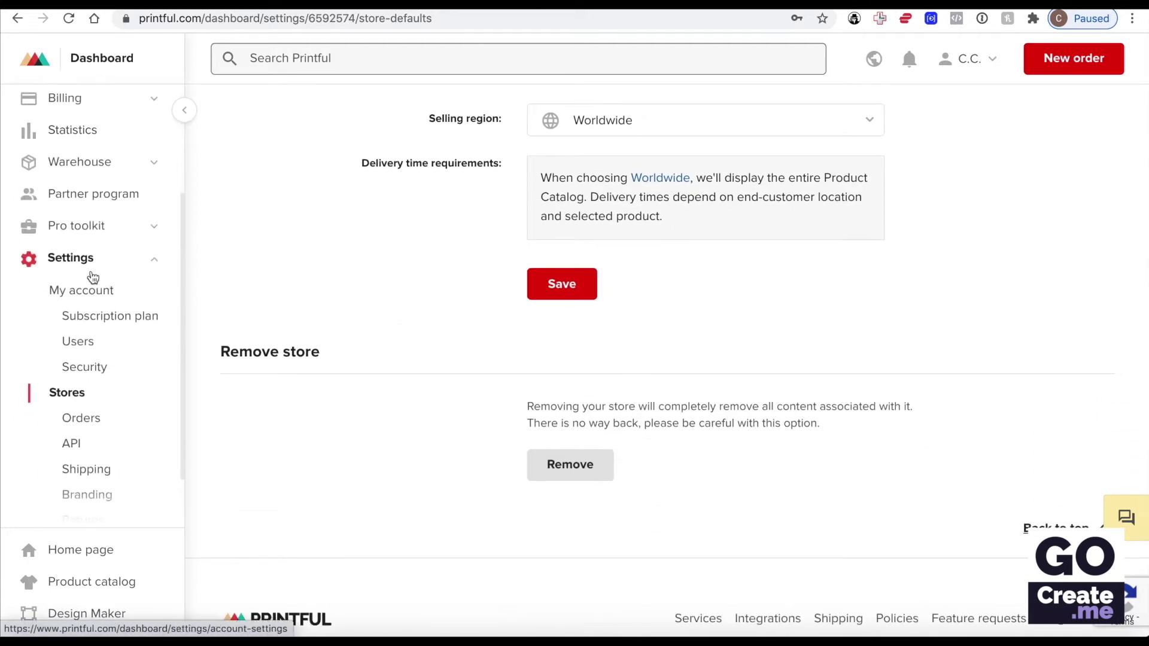
{"action": "scroll", "coordinate": [137, 280], "scroll_direction": "down", "scroll_amount": 2}
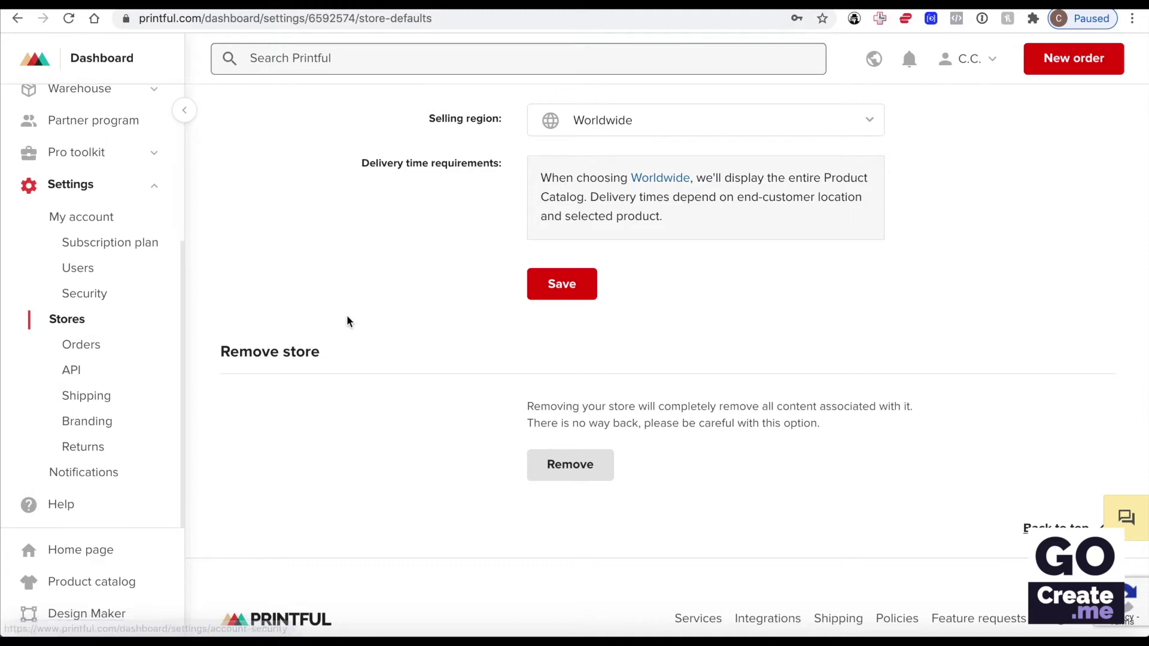
{"action": "scroll", "coordinate": [347, 317], "scroll_direction": "up", "scroll_amount": 1}
{"action": "scroll", "coordinate": [347, 317], "scroll_direction": "up", "scroll_amount": 4}
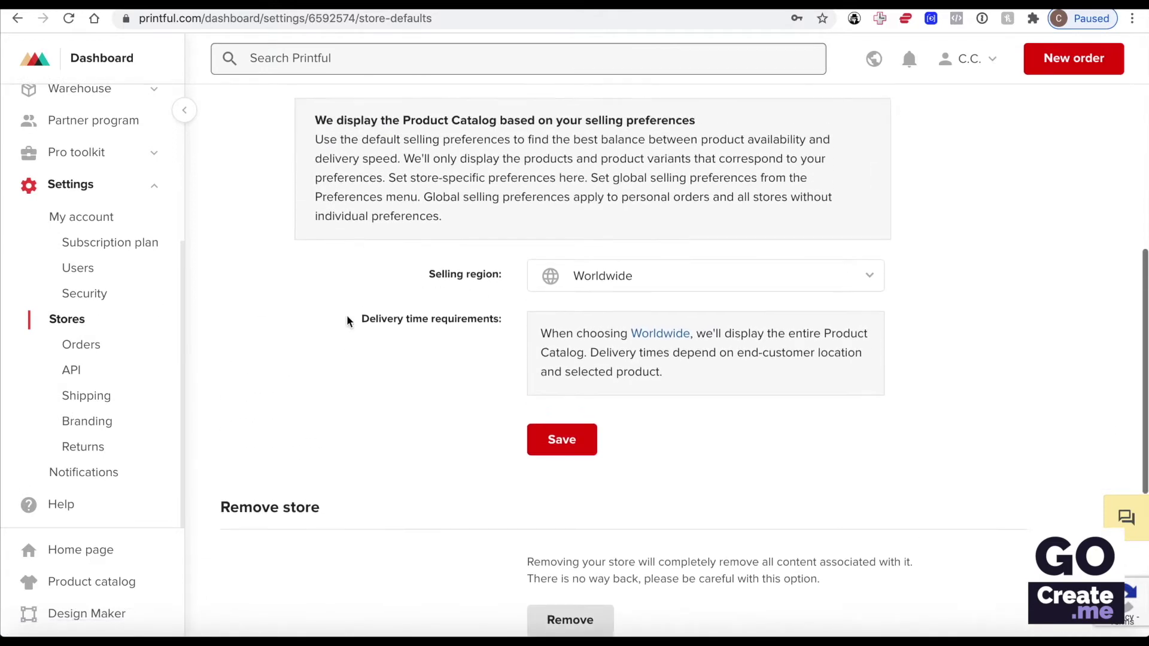
{"action": "scroll", "coordinate": [346, 315], "scroll_direction": "up", "scroll_amount": 1}
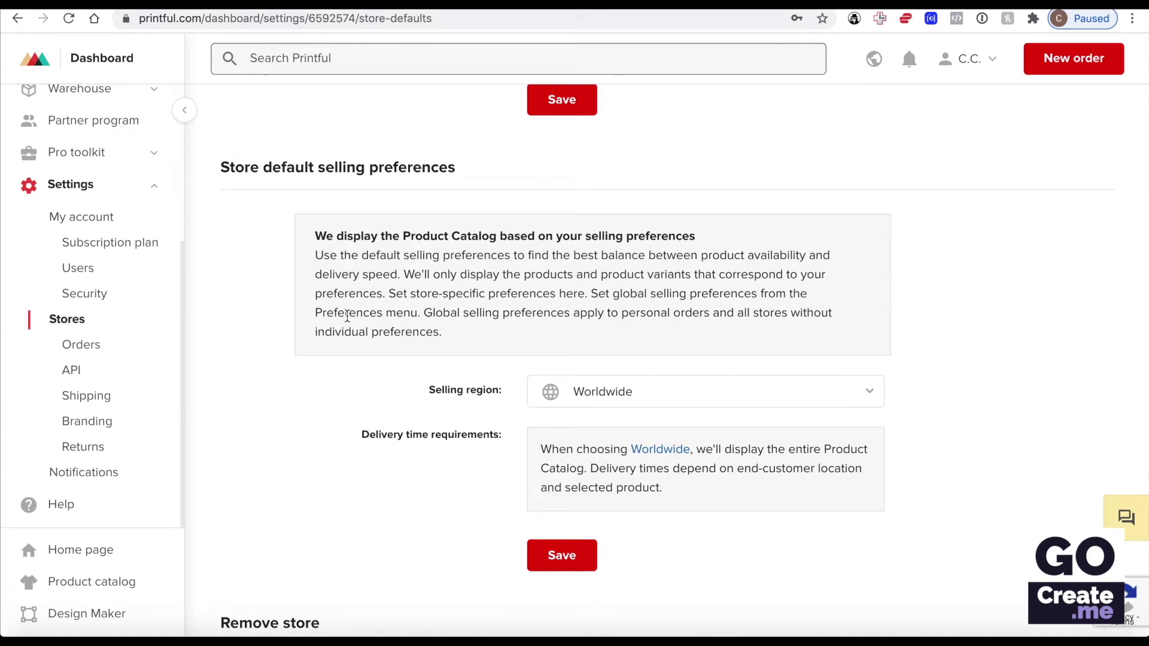
{"action": "scroll", "coordinate": [303, 159], "scroll_direction": "down", "scroll_amount": 1}
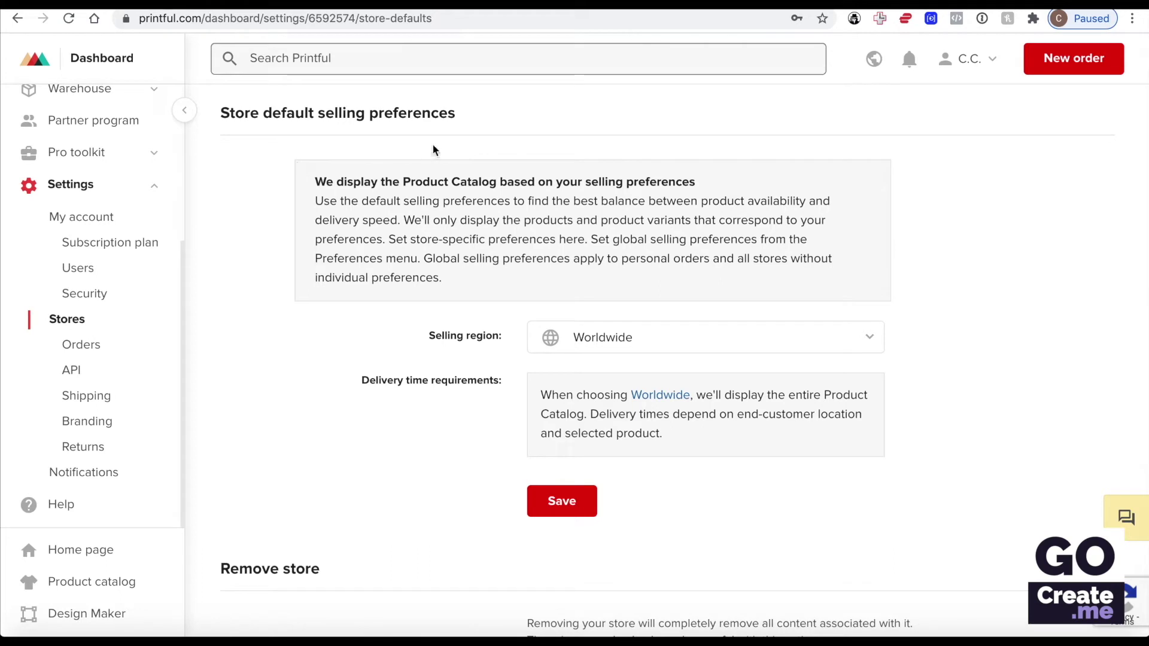
Step: Choose Worldwide in the Selling region dropdown and save the default selling preferences
{"action": "left_click", "coordinate": [601, 344]}
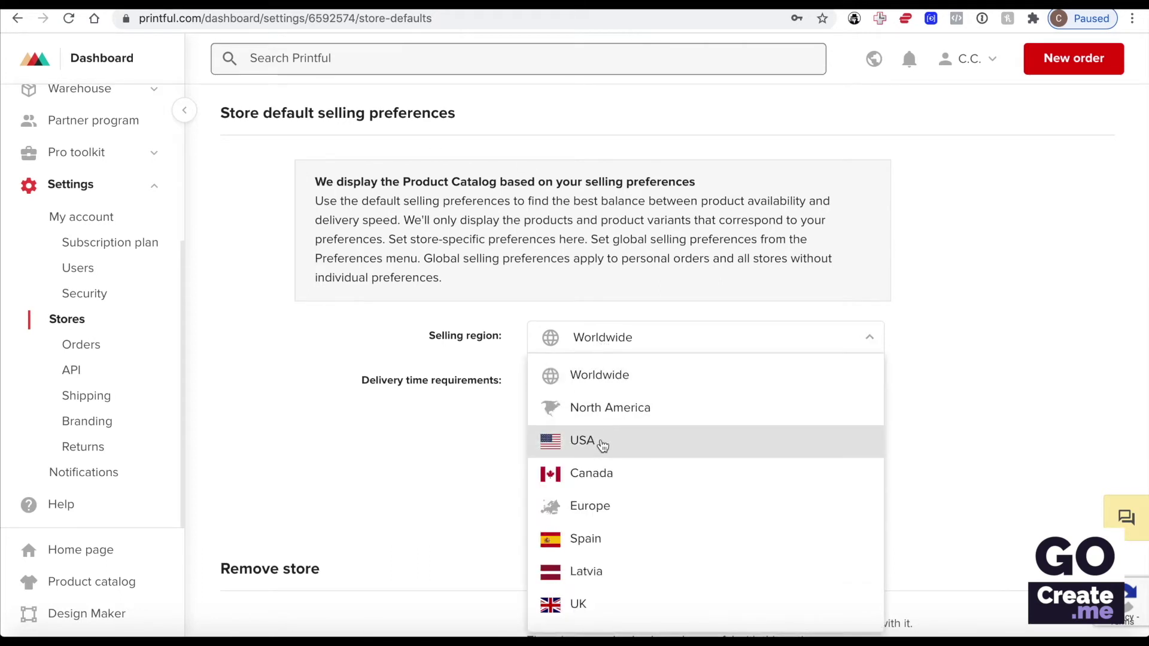
{"action": "left_click", "coordinate": [618, 376]}
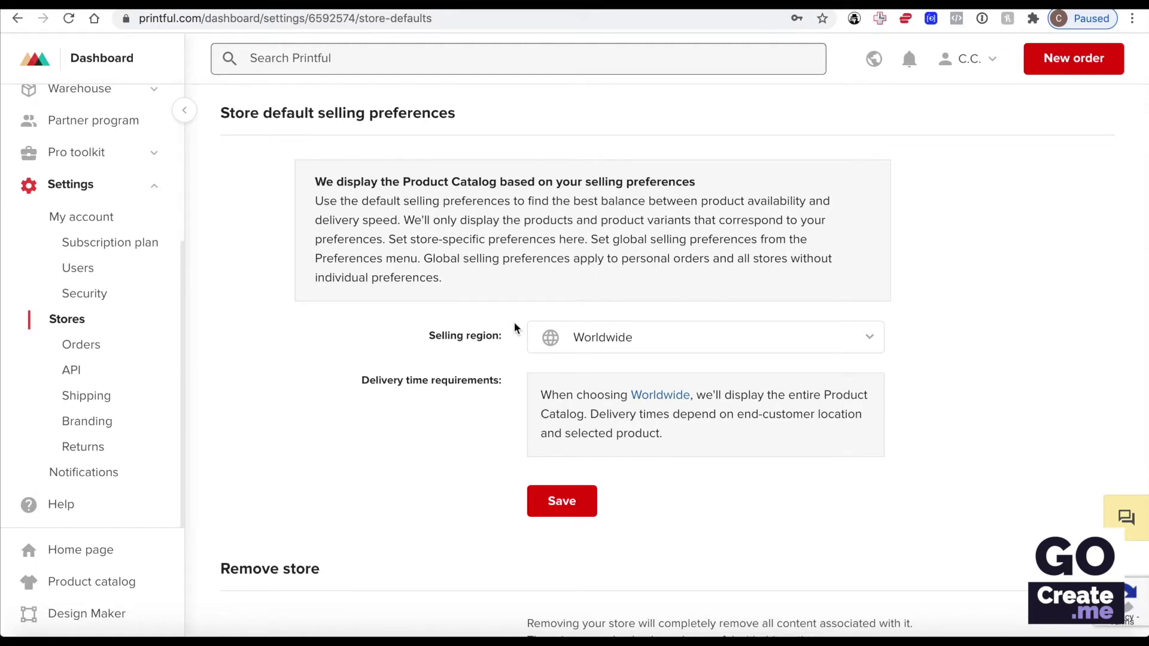
{"action": "scroll", "coordinate": [513, 328], "scroll_direction": "down", "scroll_amount": 1}
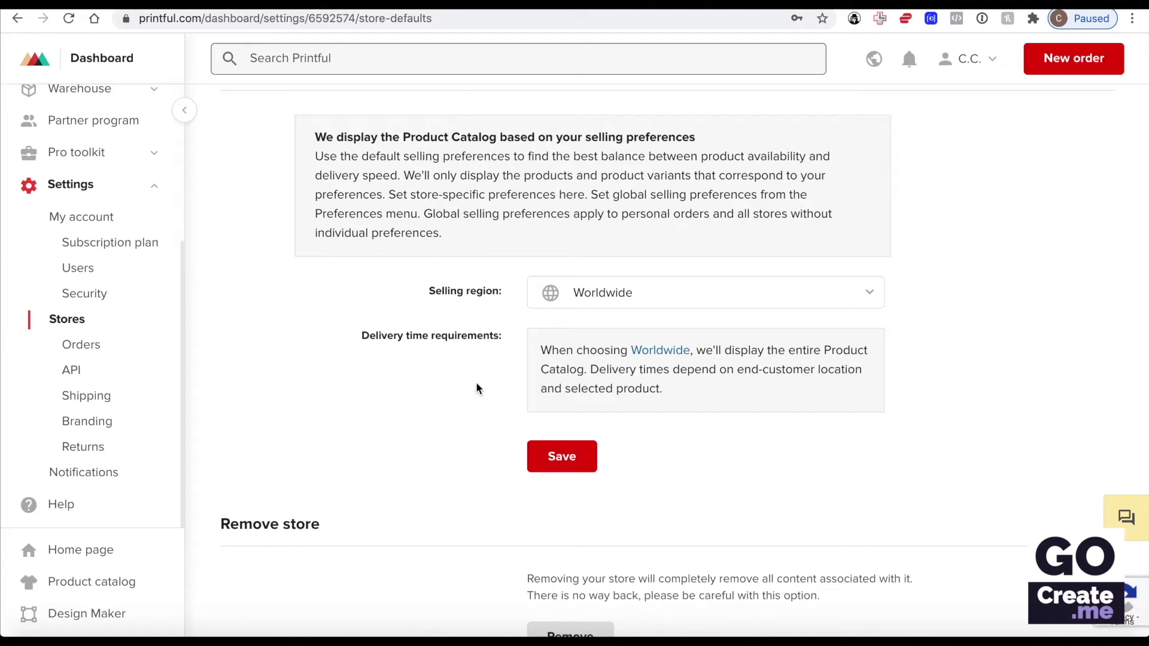
{"action": "scroll", "coordinate": [477, 388], "scroll_direction": "down", "scroll_amount": 1}
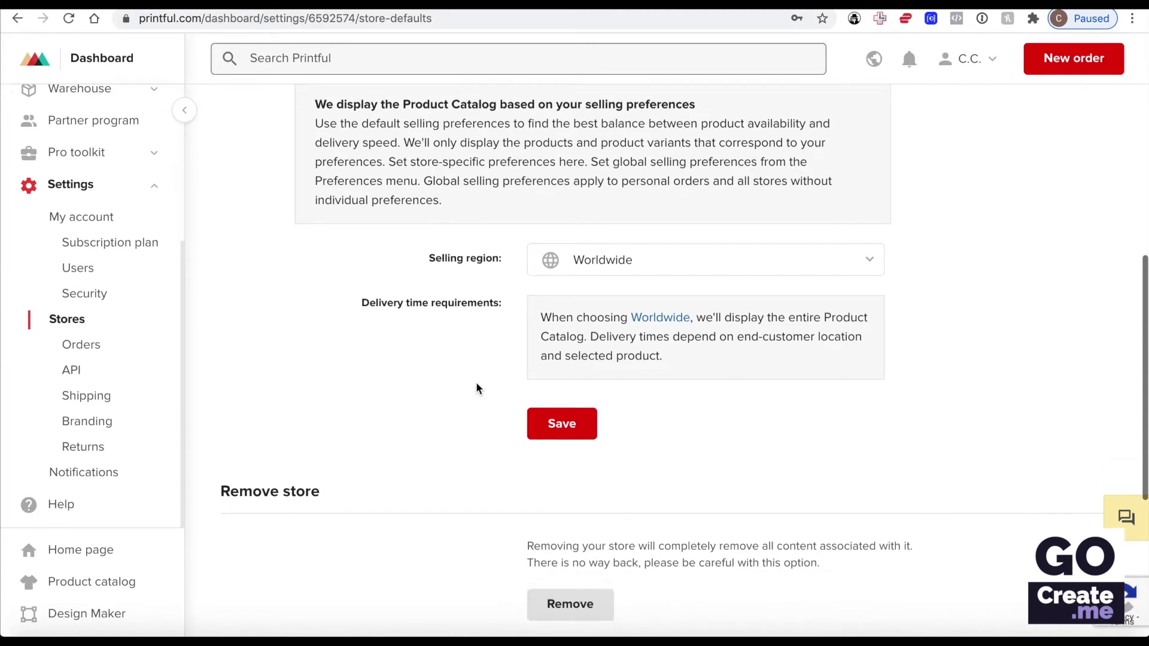
{"action": "scroll", "coordinate": [476, 388], "scroll_direction": "down", "scroll_amount": 1}
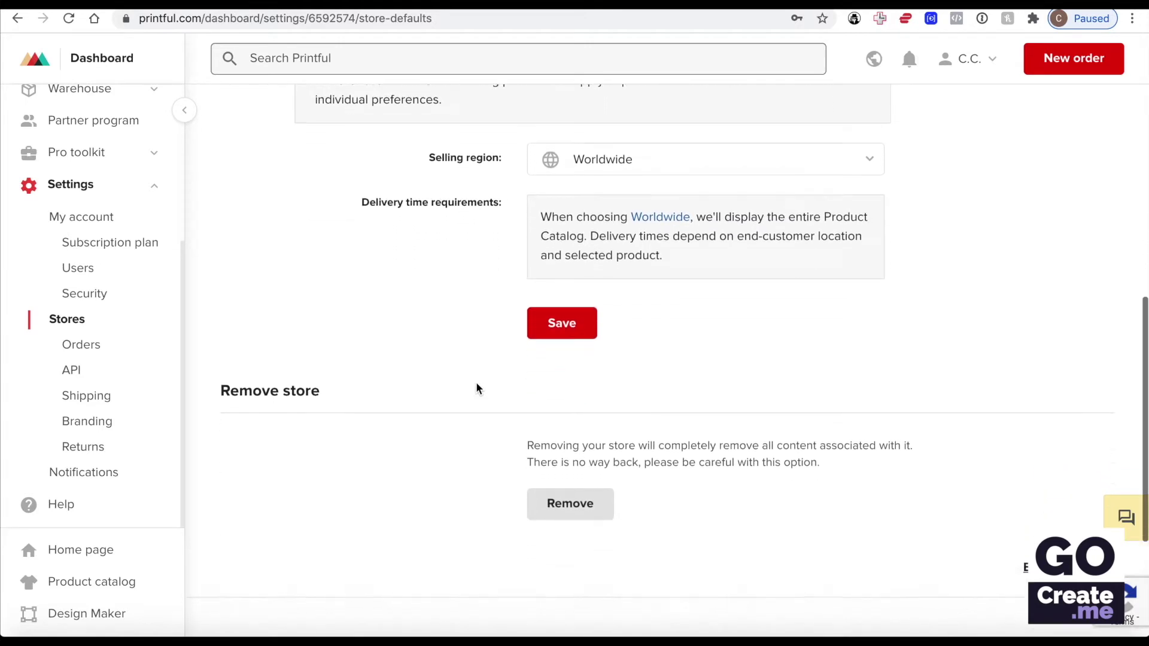
{"action": "scroll", "coordinate": [423, 287], "scroll_direction": "up", "scroll_amount": 1}
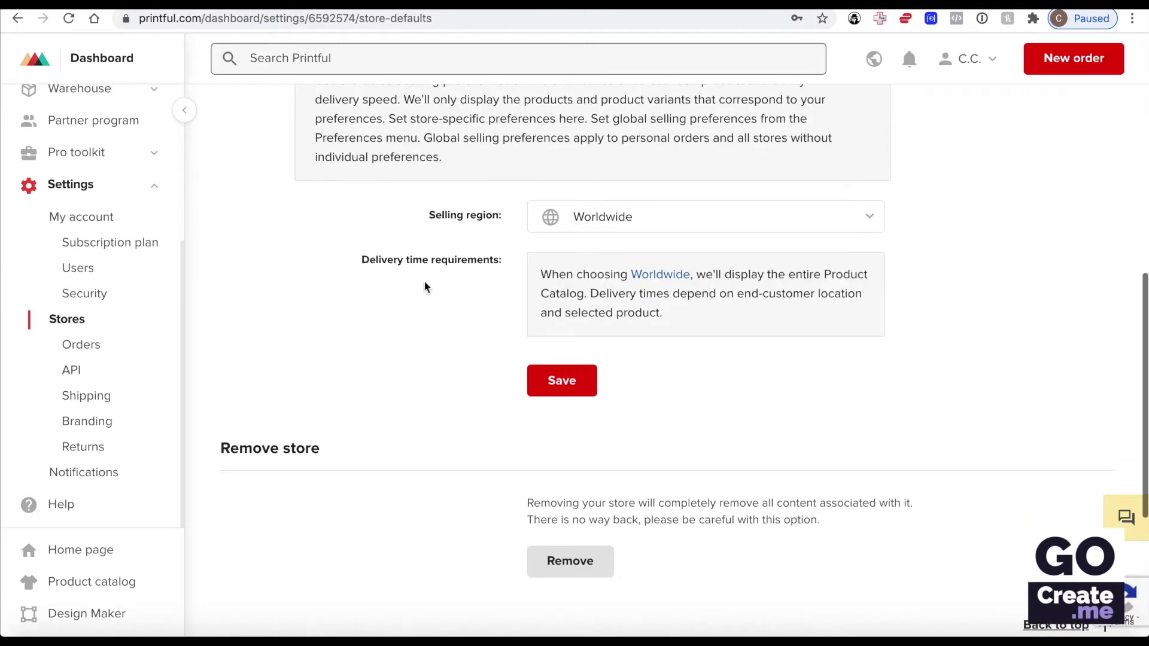
{"action": "left_click", "coordinate": [569, 385]}
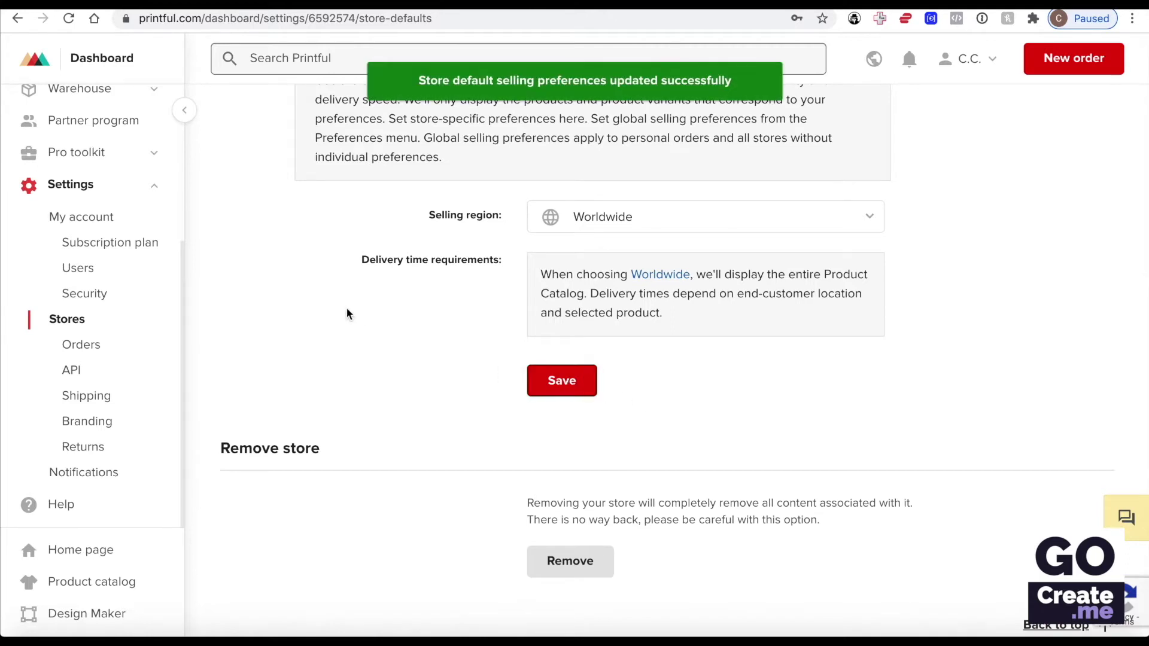
Step: Open the store's Orders settings and scroll down to the Order import settings
{"action": "left_click", "coordinate": [90, 351]}
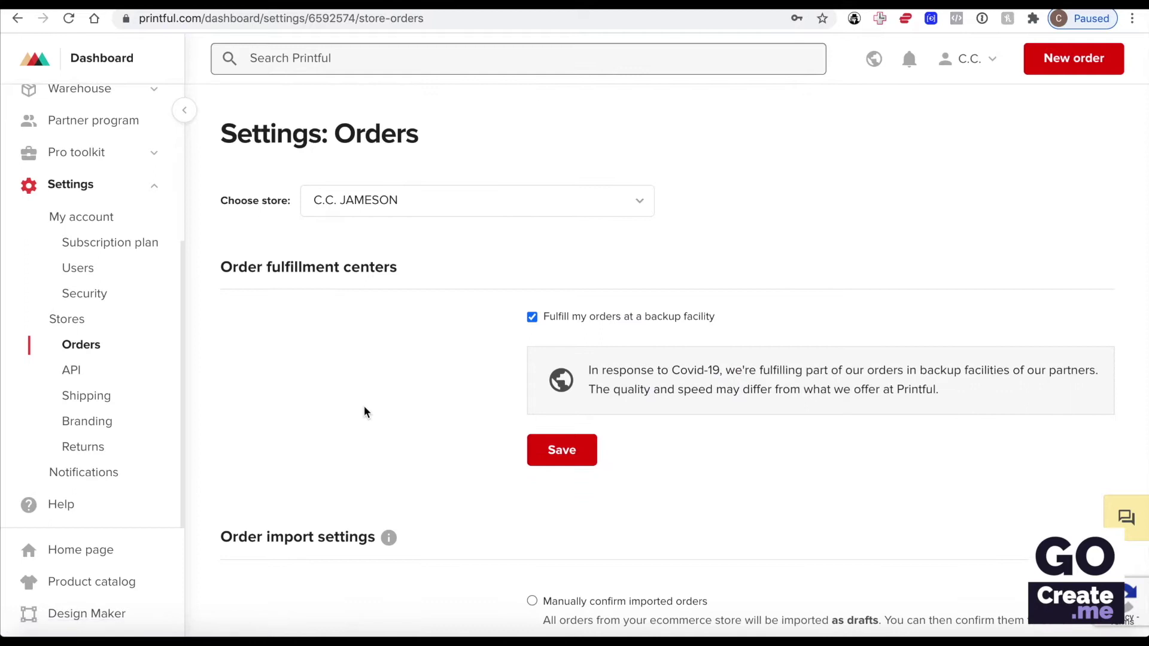
{"action": "scroll", "coordinate": [364, 411], "scroll_direction": "down", "scroll_amount": 1}
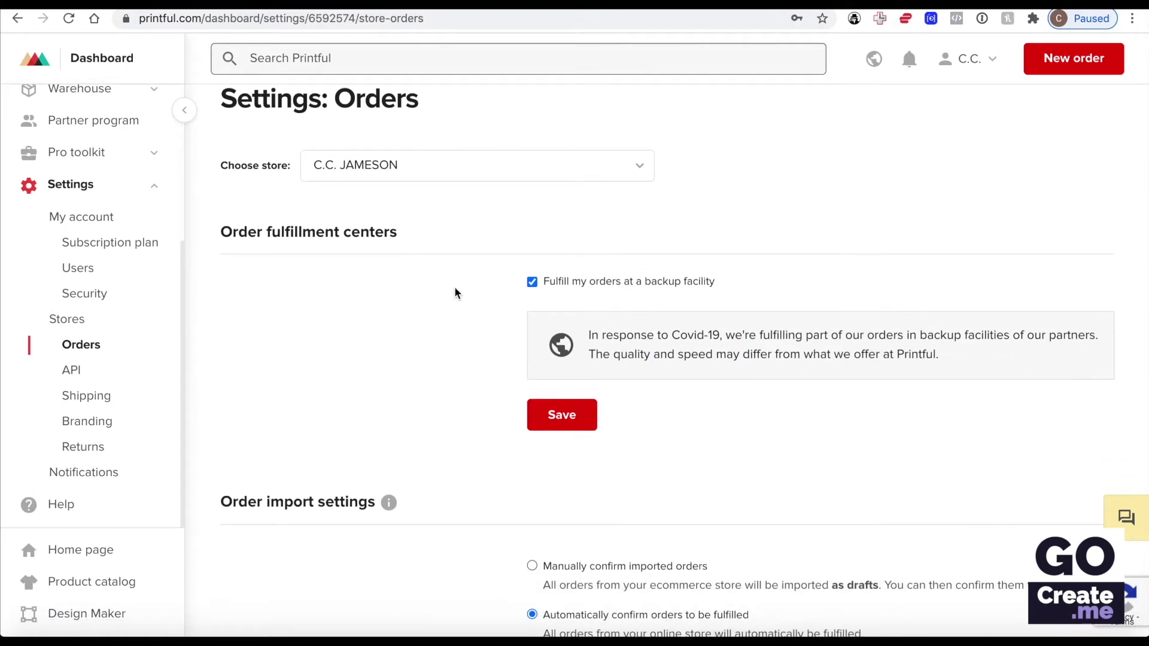
{"action": "scroll", "coordinate": [454, 290], "scroll_direction": "down", "scroll_amount": 4}
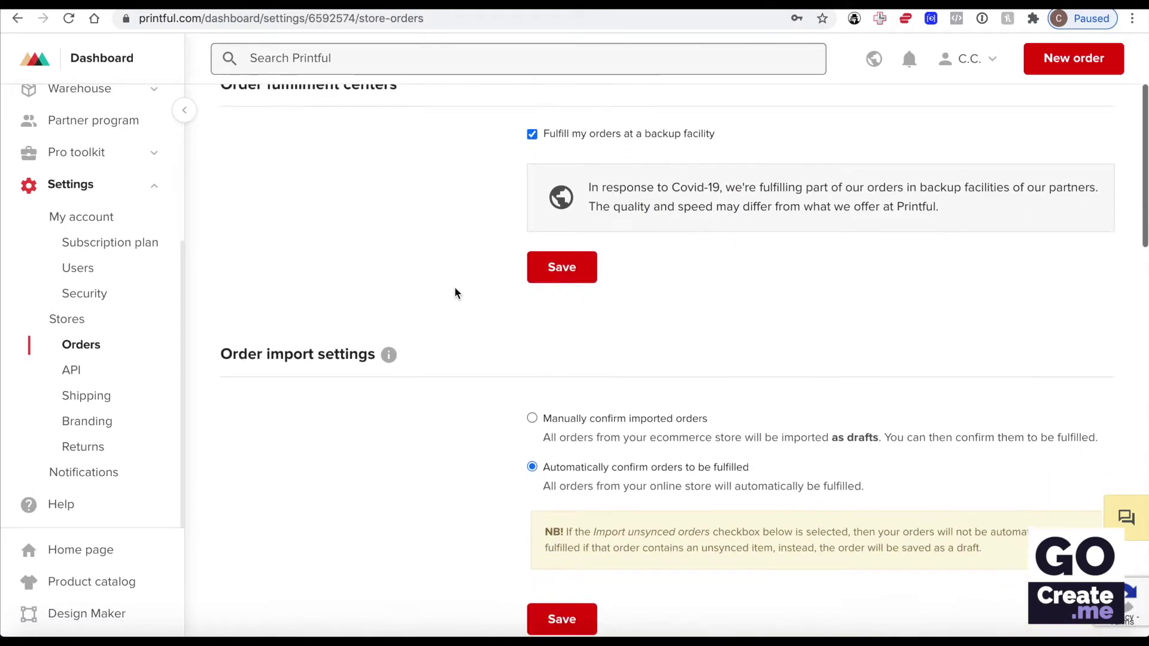
{"action": "scroll", "coordinate": [455, 294], "scroll_direction": "down", "scroll_amount": 5}
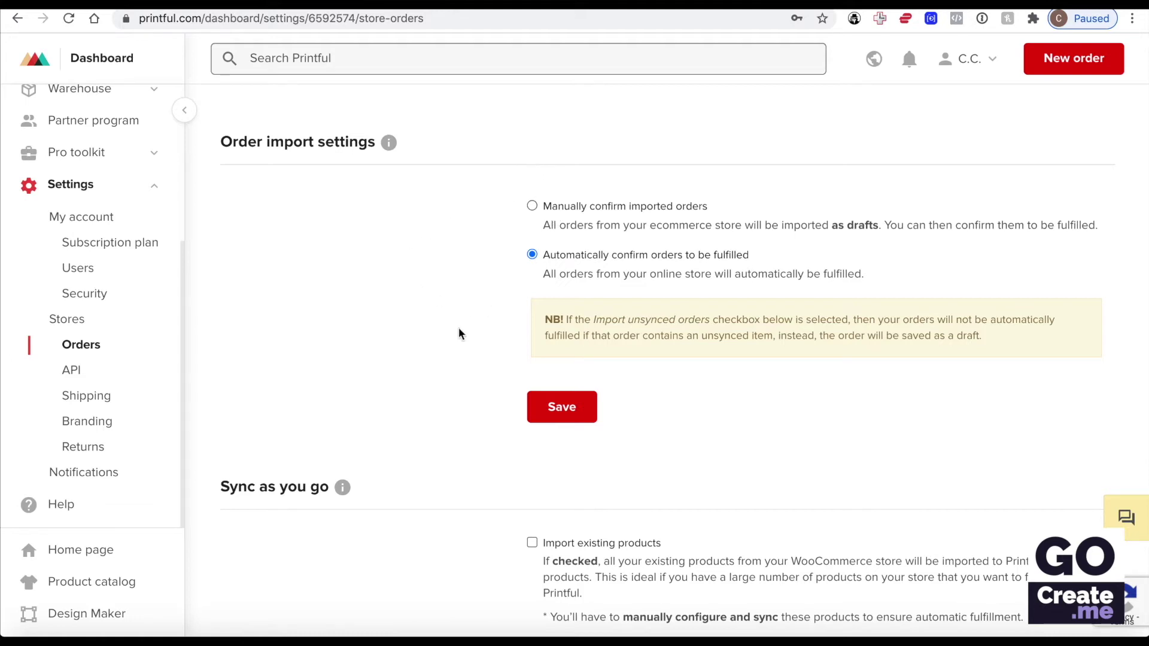
Step: Tick Automatic stock update under Sync as you go and save the order settings
{"action": "scroll", "coordinate": [776, 238], "scroll_direction": "down", "scroll_amount": 3}
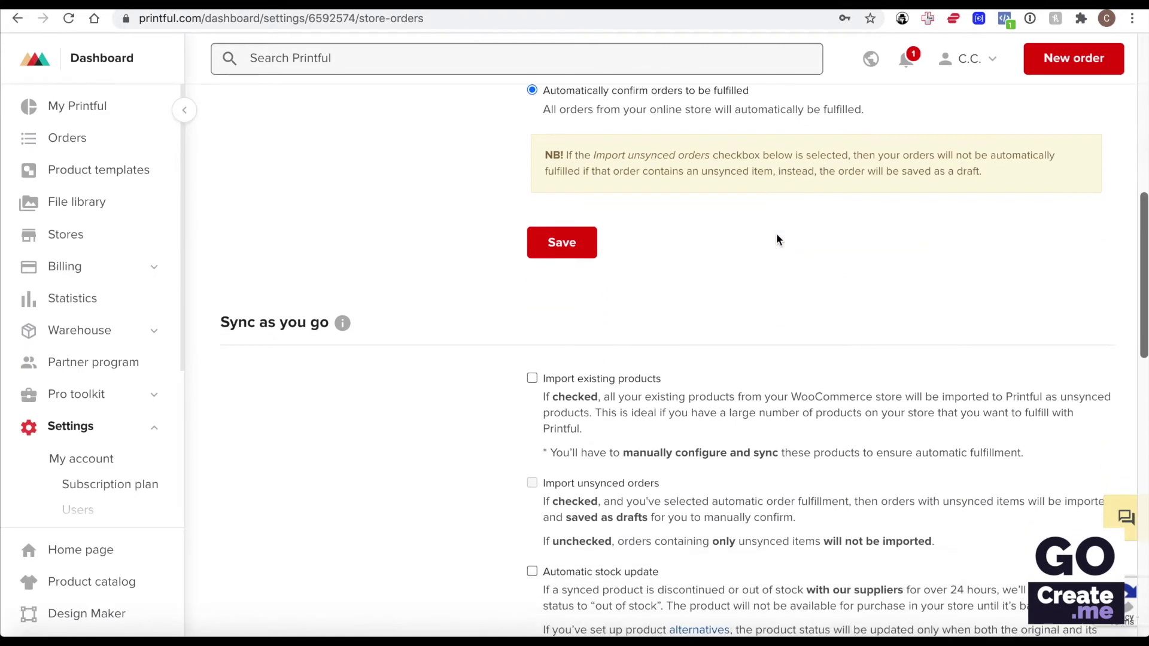
{"action": "scroll", "coordinate": [776, 238], "scroll_direction": "down", "scroll_amount": 4}
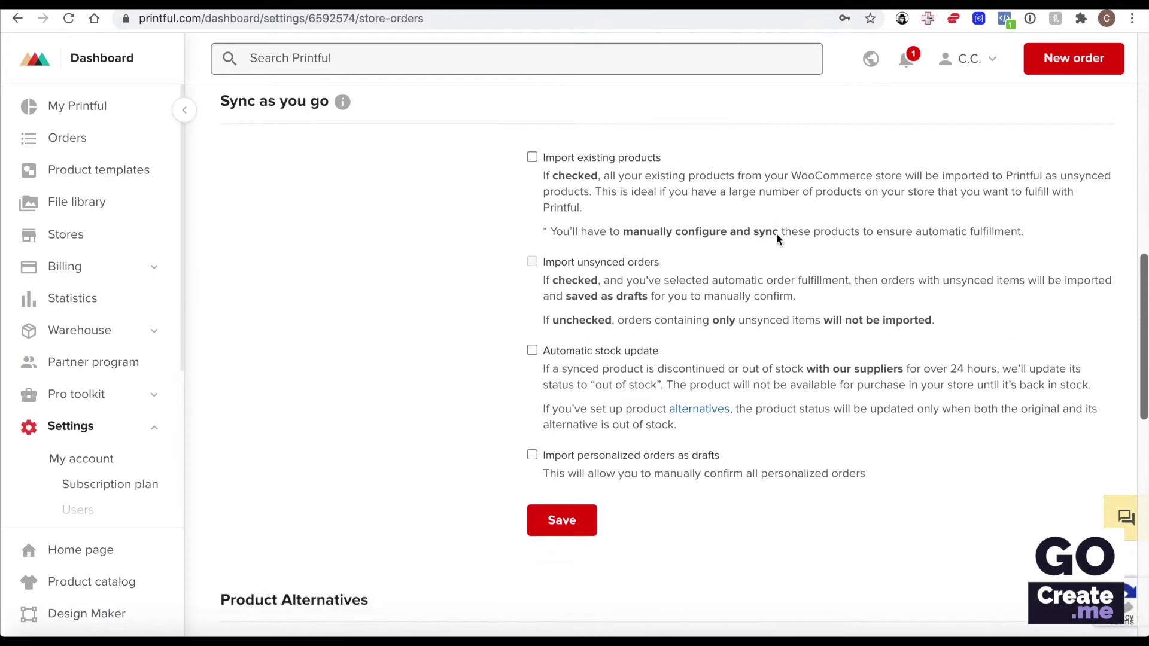
{"action": "scroll", "coordinate": [776, 240], "scroll_direction": "down", "scroll_amount": 1}
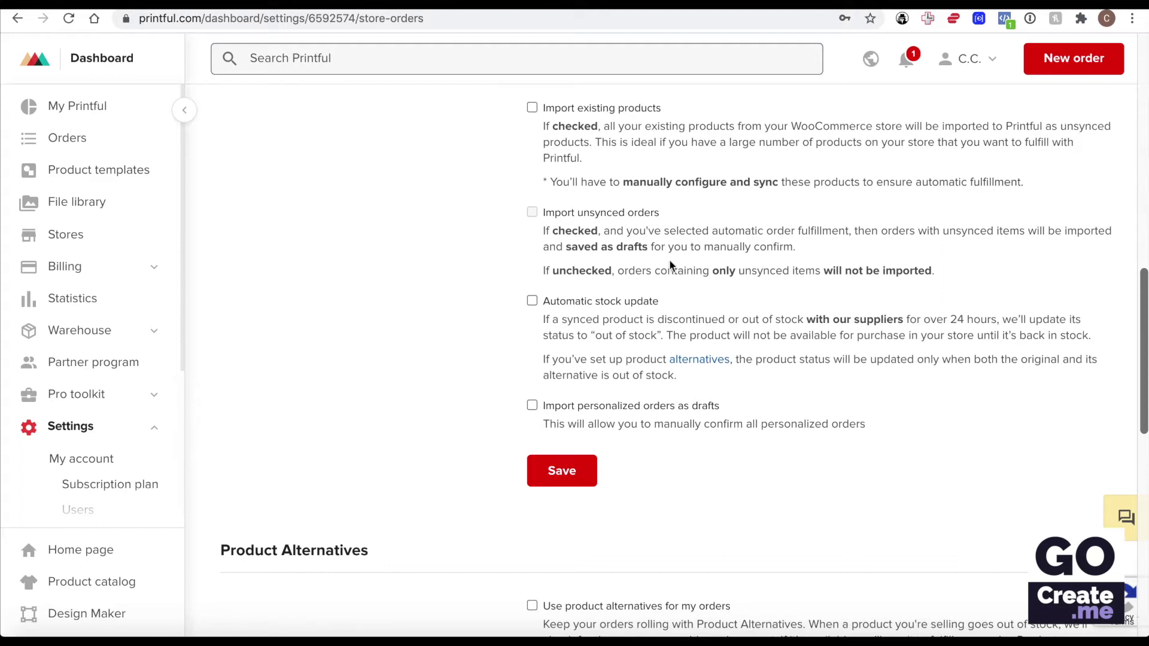
{"action": "left_click", "coordinate": [532, 301]}
{"action": "key", "text": "super+r"}
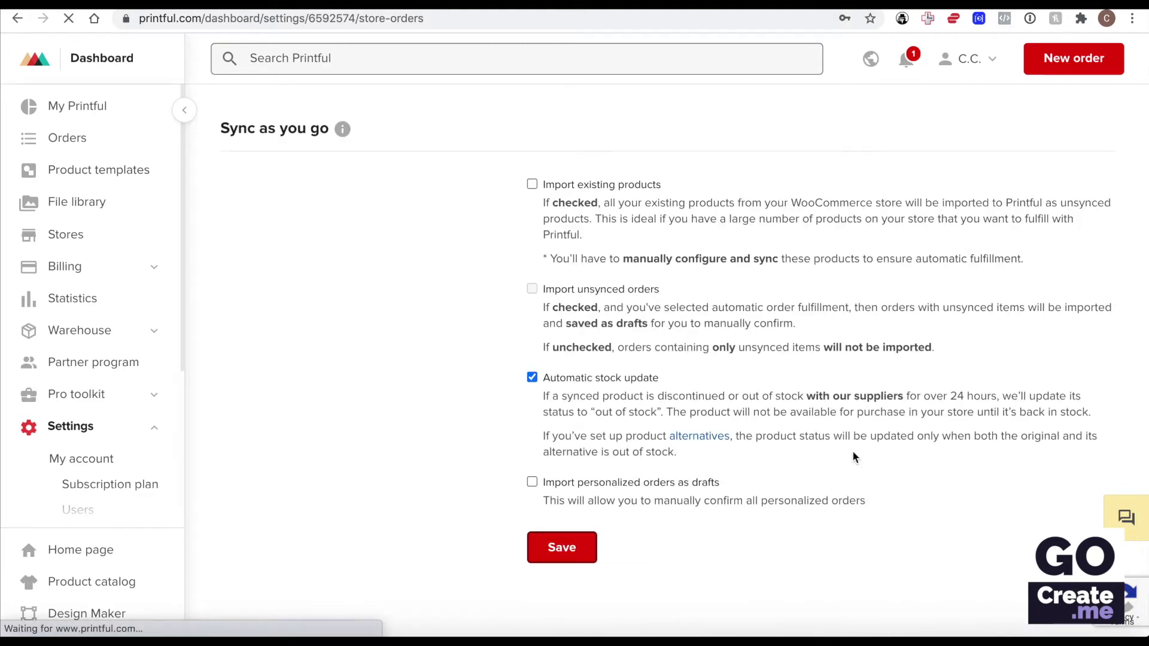
{"action": "scroll", "coordinate": [418, 352], "scroll_direction": "down", "scroll_amount": 15}
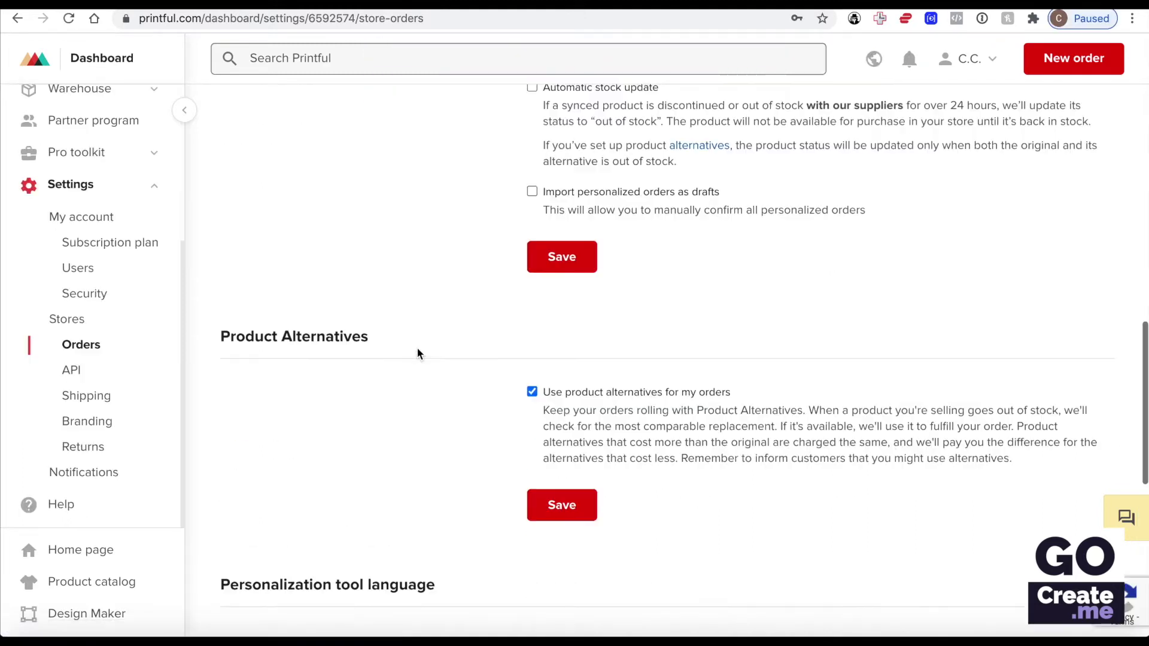
{"action": "scroll", "coordinate": [418, 353], "scroll_direction": "down", "scroll_amount": 2}
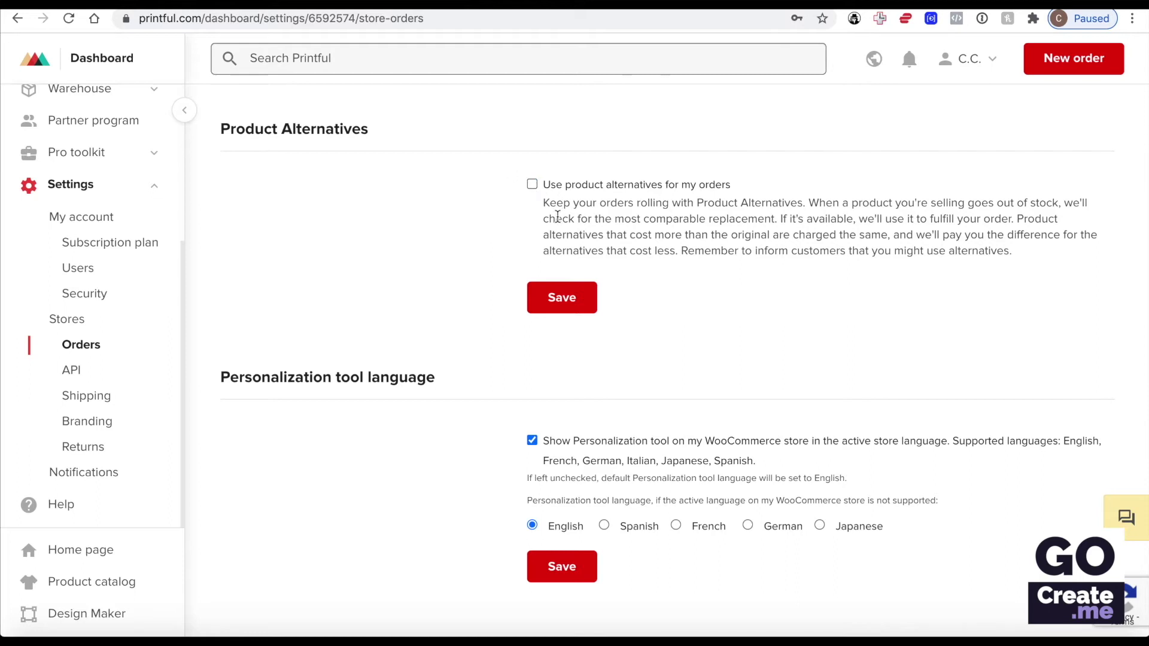
Step: Save the Product Alternatives choice in the order settings
{"action": "left_click", "coordinate": [562, 304]}
{"action": "left_click_drag", "start_coordinate": [605, 205], "coordinate": [771, 245]}
{"action": "left_click", "coordinate": [809, 250]}
{"action": "left_click", "coordinate": [577, 295]}
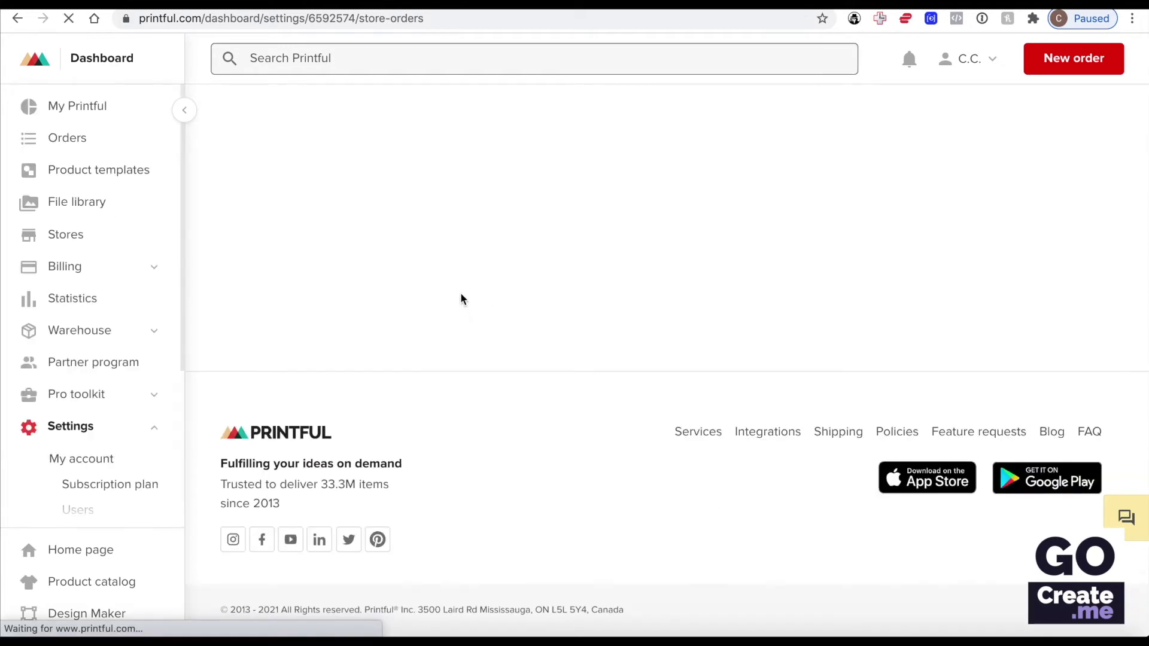
Step: Turn off showing the Personalization tool in the active store language and save
{"action": "scroll", "coordinate": [461, 298], "scroll_direction": "down", "scroll_amount": 13}
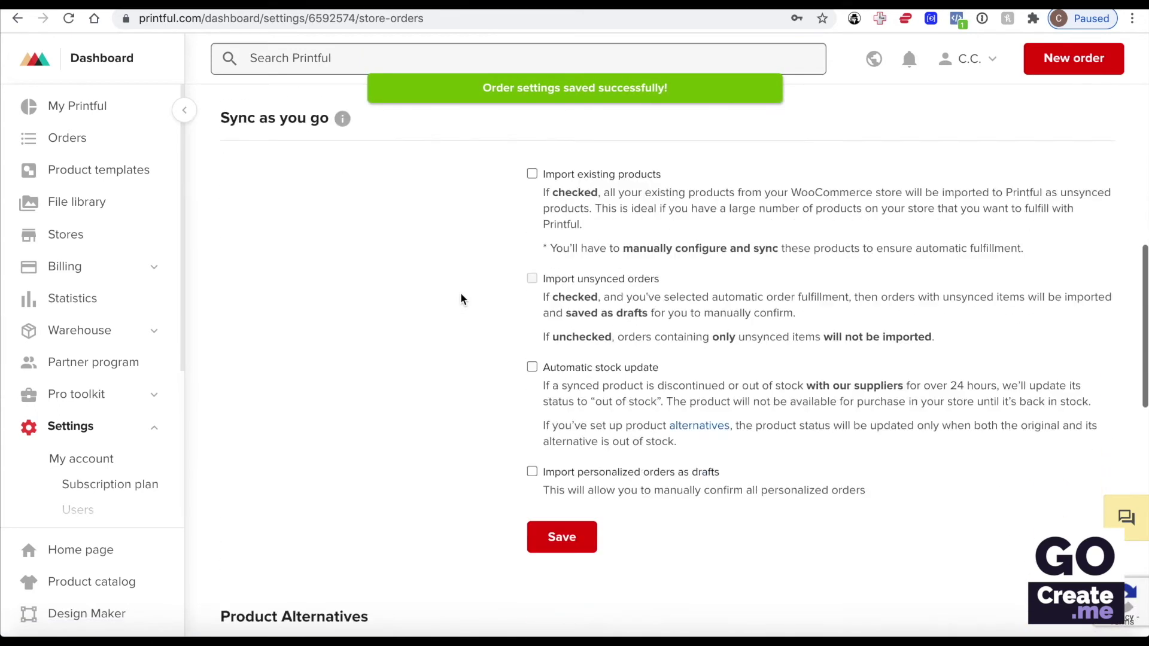
{"action": "scroll", "coordinate": [460, 298], "scroll_direction": "down", "scroll_amount": 10}
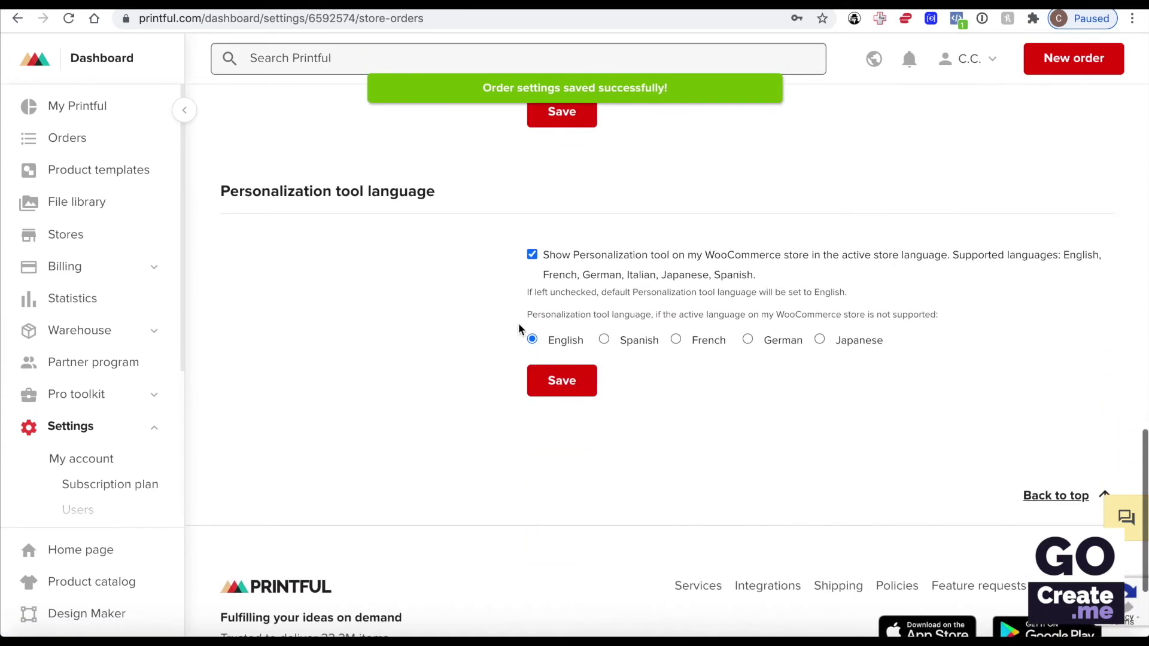
{"action": "left_click", "coordinate": [550, 256]}
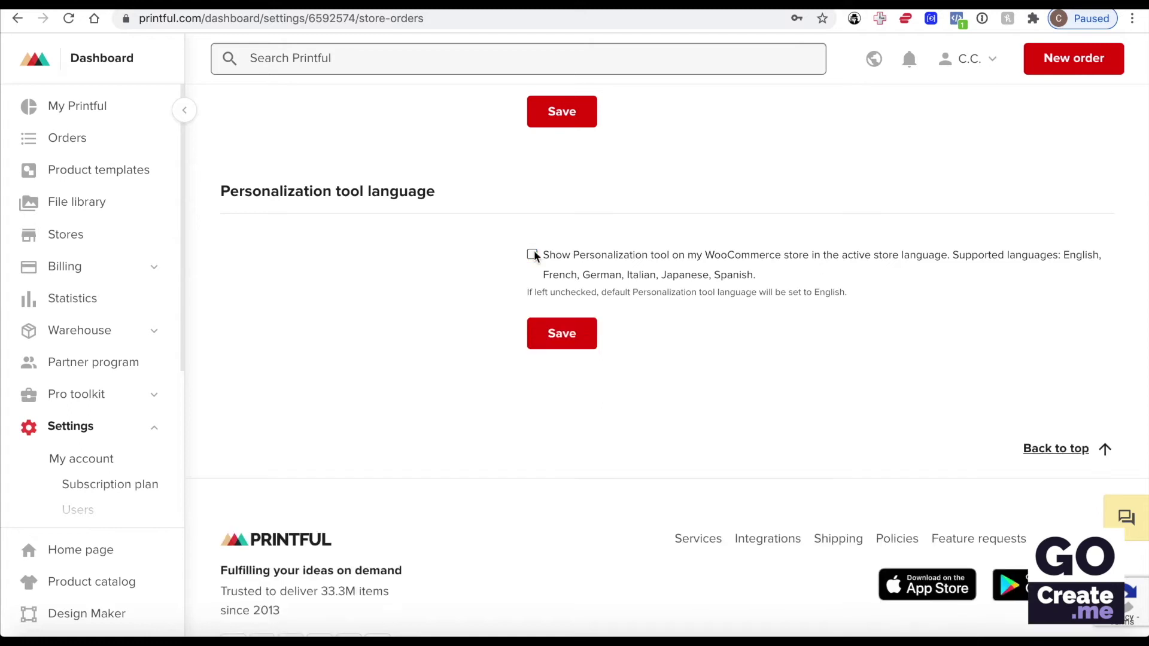
{"action": "left_click", "coordinate": [579, 345]}
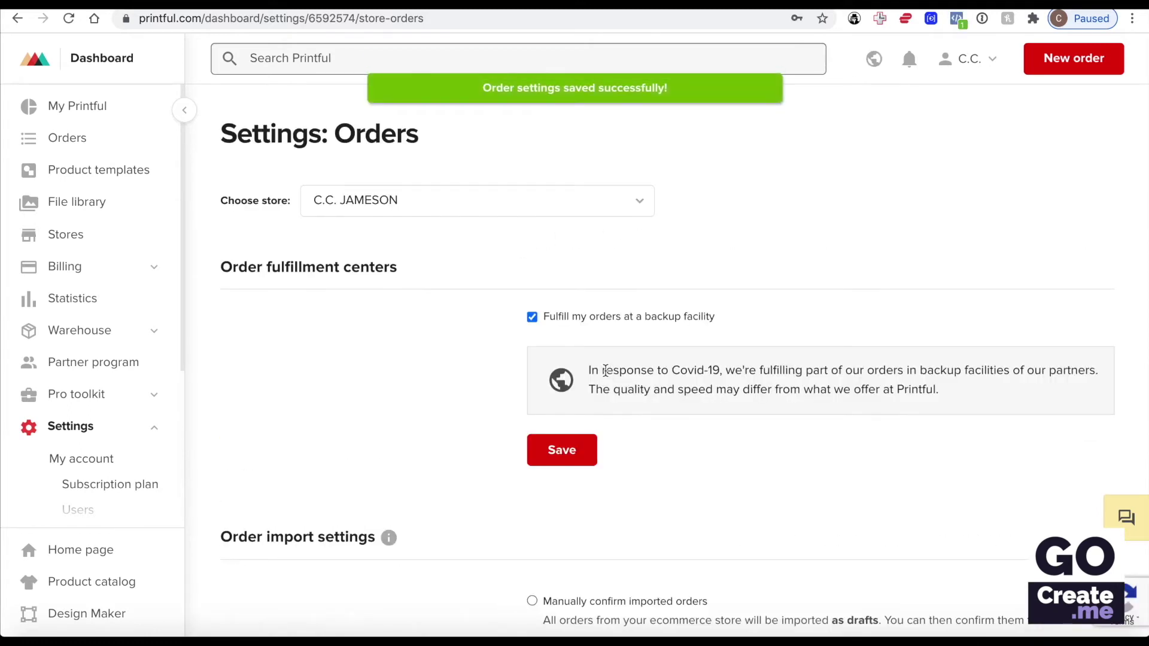
{"action": "scroll", "coordinate": [76, 374], "scroll_direction": "down", "scroll_amount": 4}
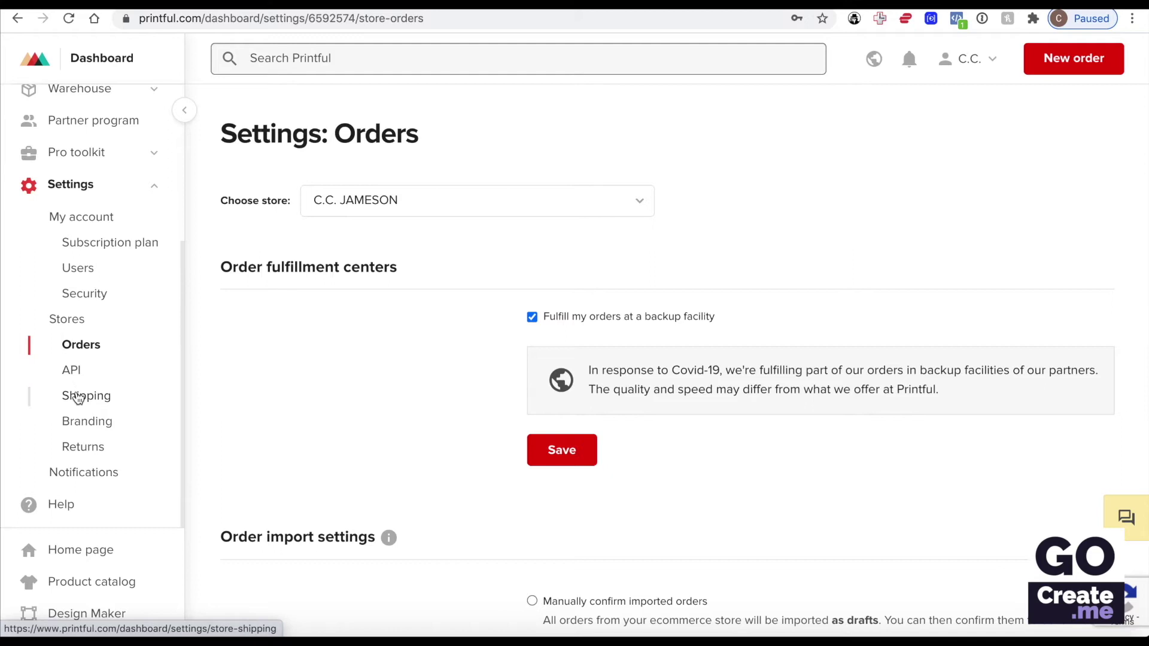
Step: Enable Printful's live shipping rates in the store's Shipping settings and save
{"action": "left_click", "coordinate": [81, 396]}
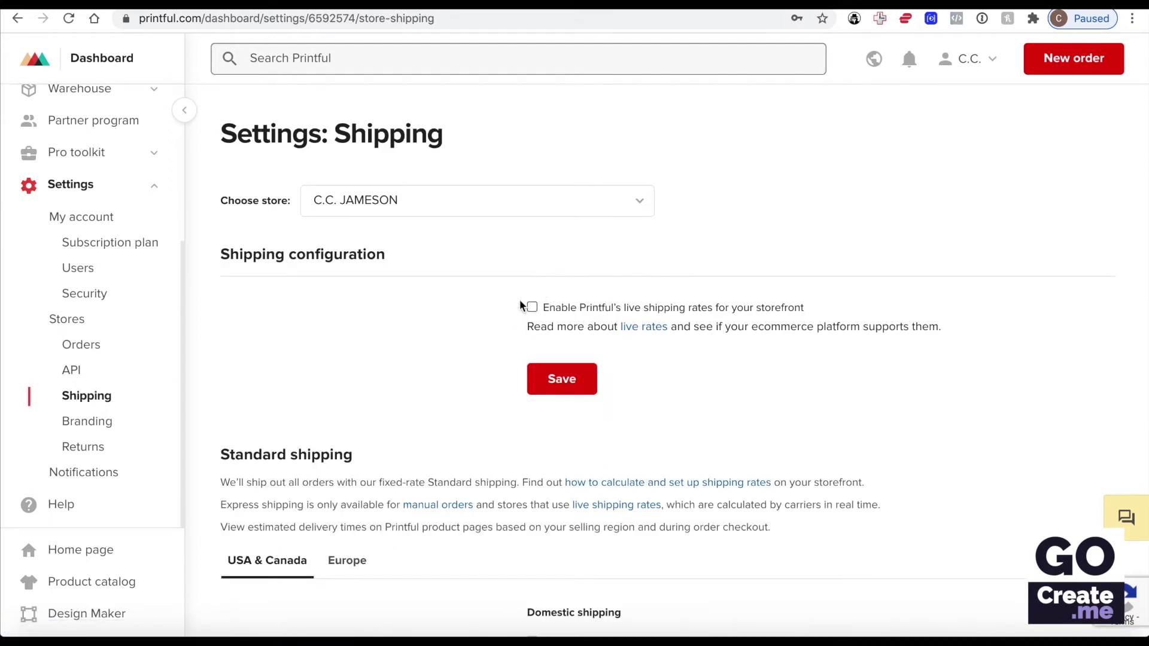
{"action": "left_click", "coordinate": [532, 307]}
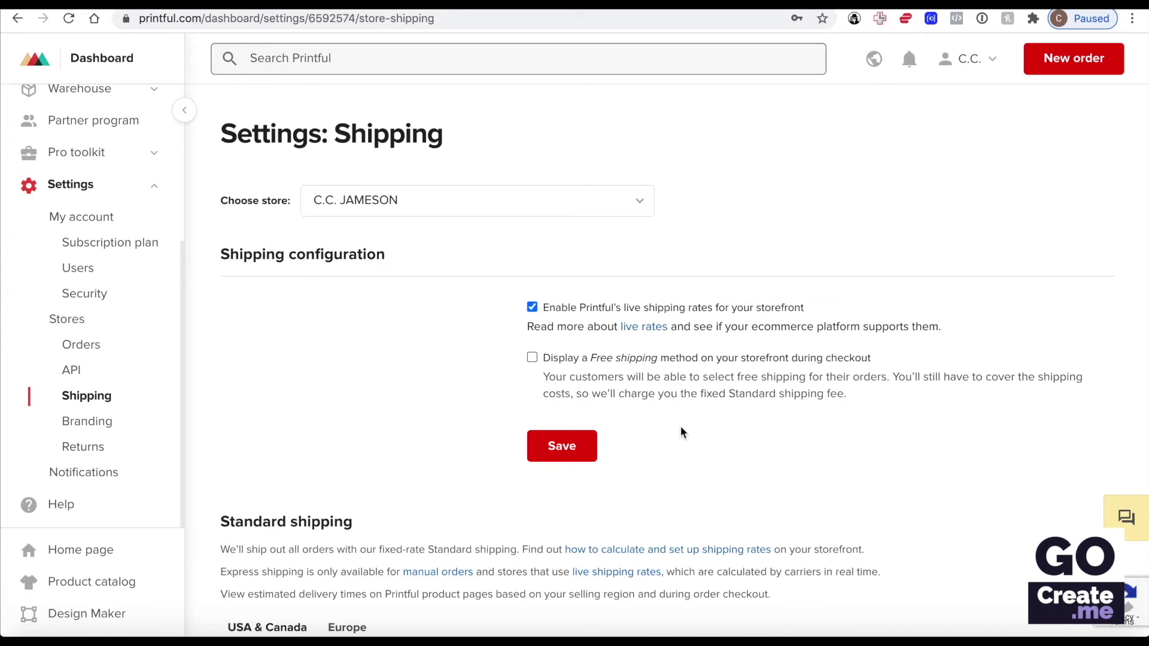
{"action": "left_click", "coordinate": [561, 445]}
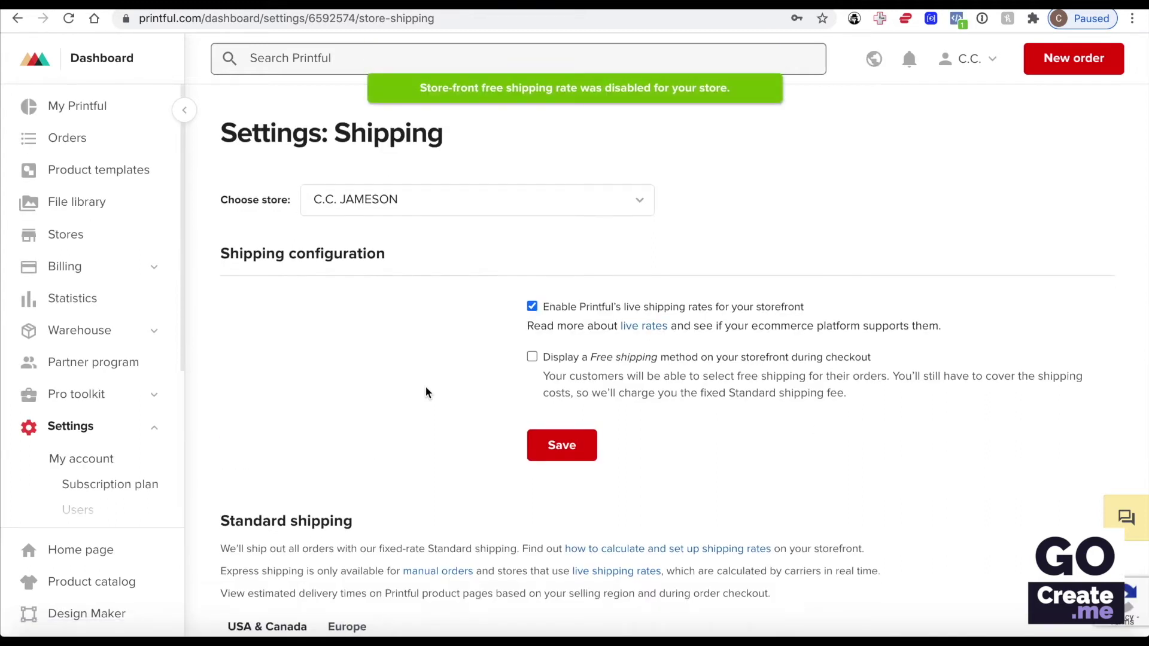
{"action": "scroll", "coordinate": [425, 392], "scroll_direction": "down", "scroll_amount": 3}
{"action": "scroll", "coordinate": [427, 392], "scroll_direction": "down", "scroll_amount": 4}
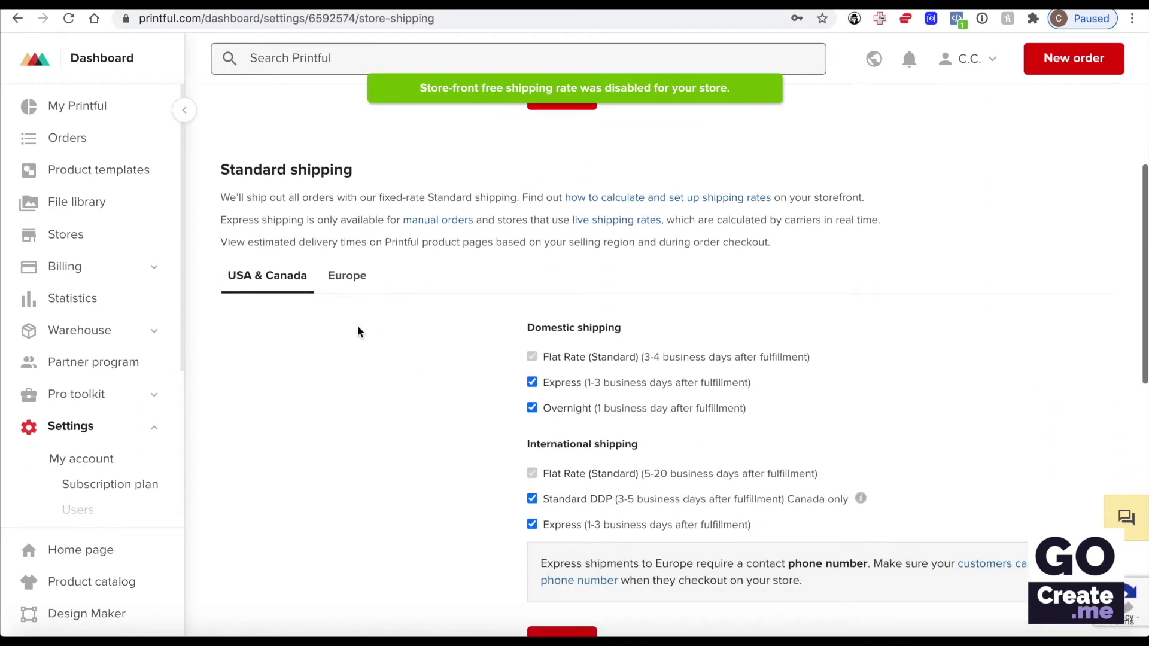
Step: Review the Europe and USA & Canada options, then use storefront language for carrier rates and save
{"action": "left_click", "coordinate": [358, 187]}
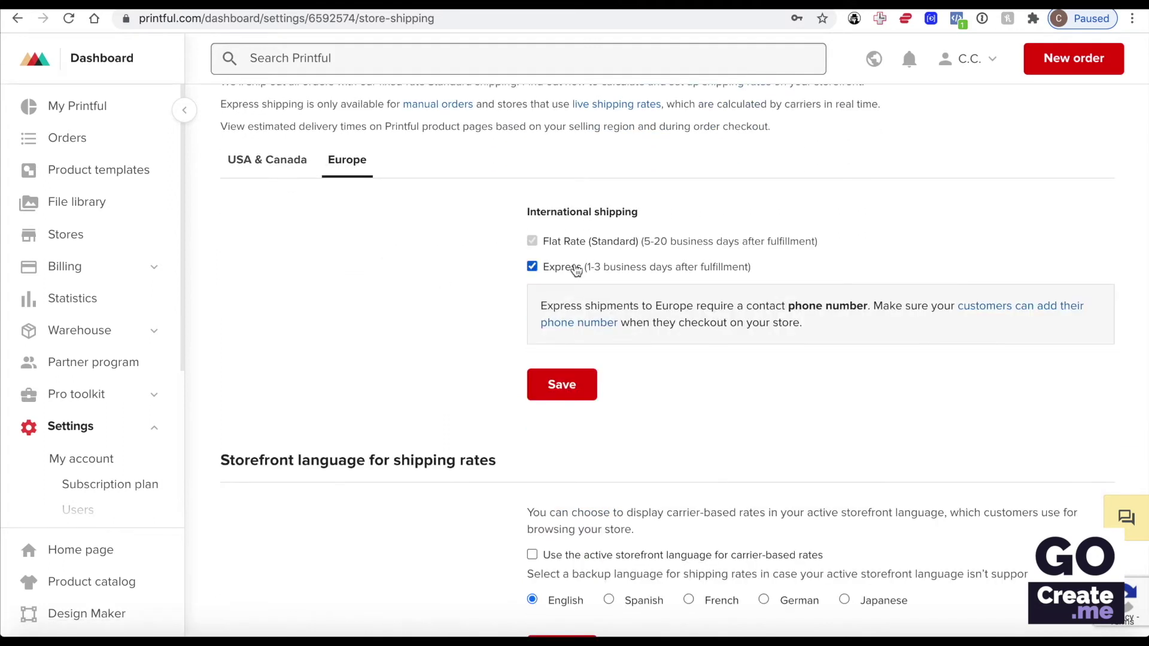
{"action": "left_click", "coordinate": [267, 159]}
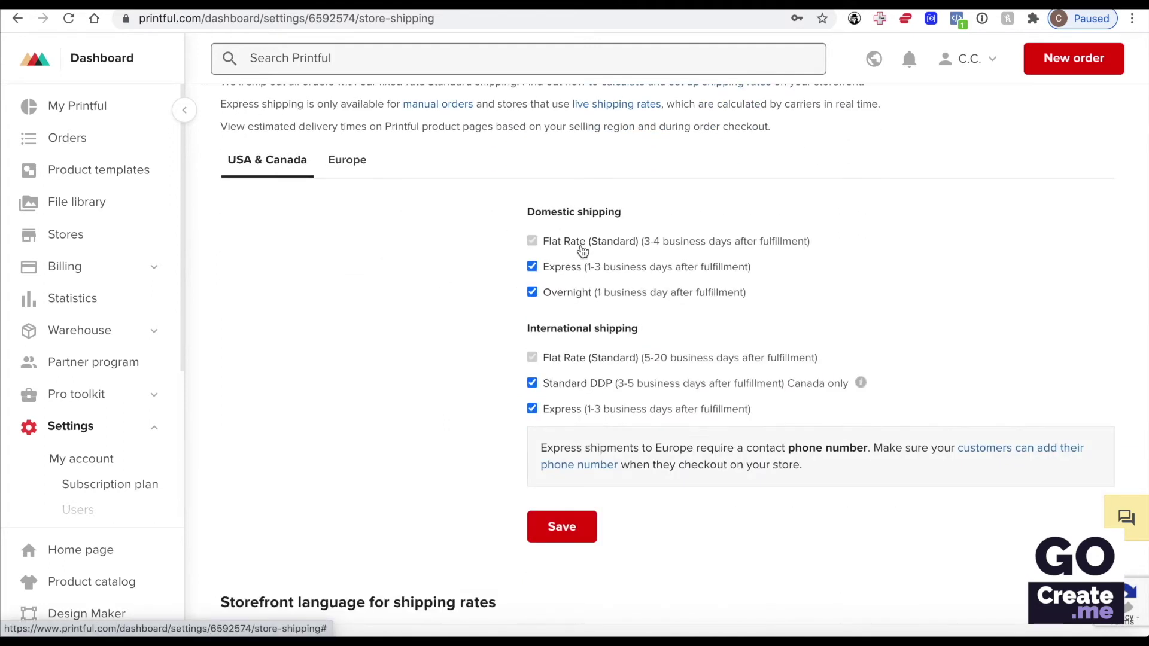
{"action": "scroll", "coordinate": [464, 259], "scroll_direction": "down", "scroll_amount": 2}
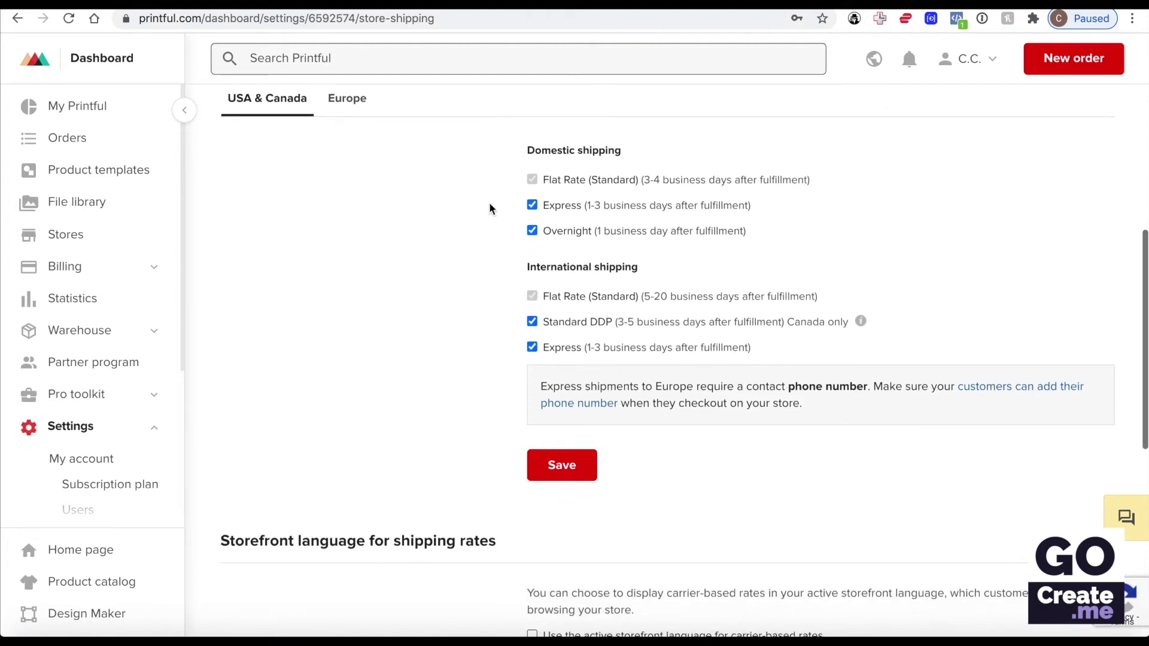
{"action": "scroll", "coordinate": [452, 268], "scroll_direction": "down", "scroll_amount": 1}
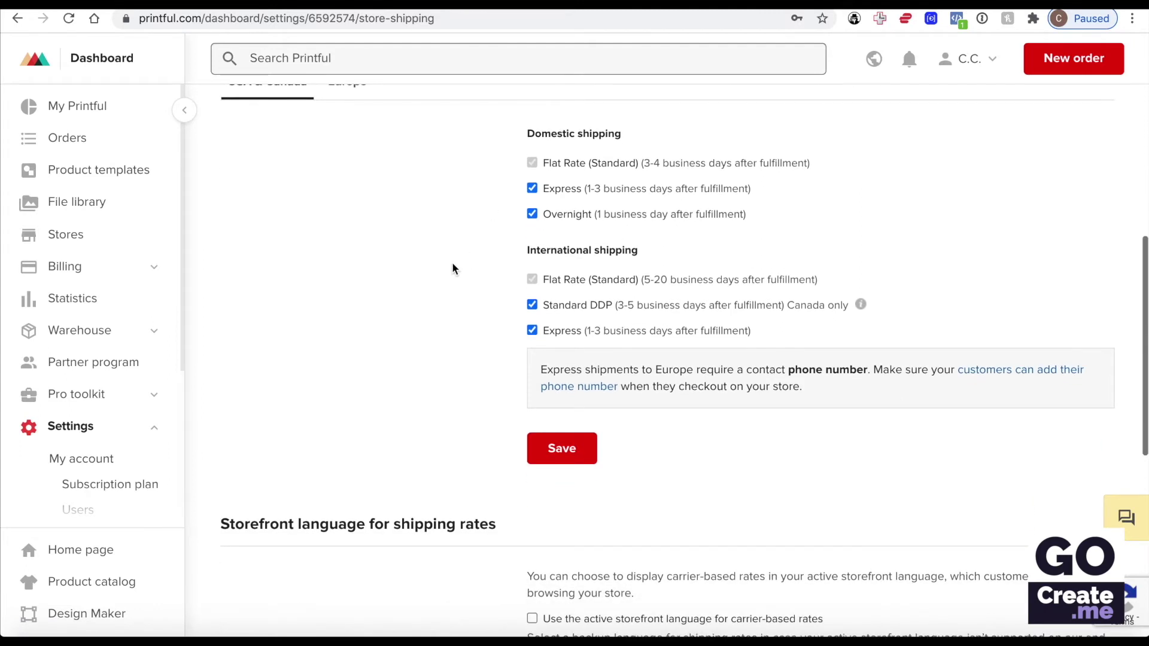
{"action": "scroll", "coordinate": [429, 330], "scroll_direction": "down", "scroll_amount": 5}
{"action": "left_click", "coordinate": [532, 343]}
{"action": "left_click", "coordinate": [561, 439]}
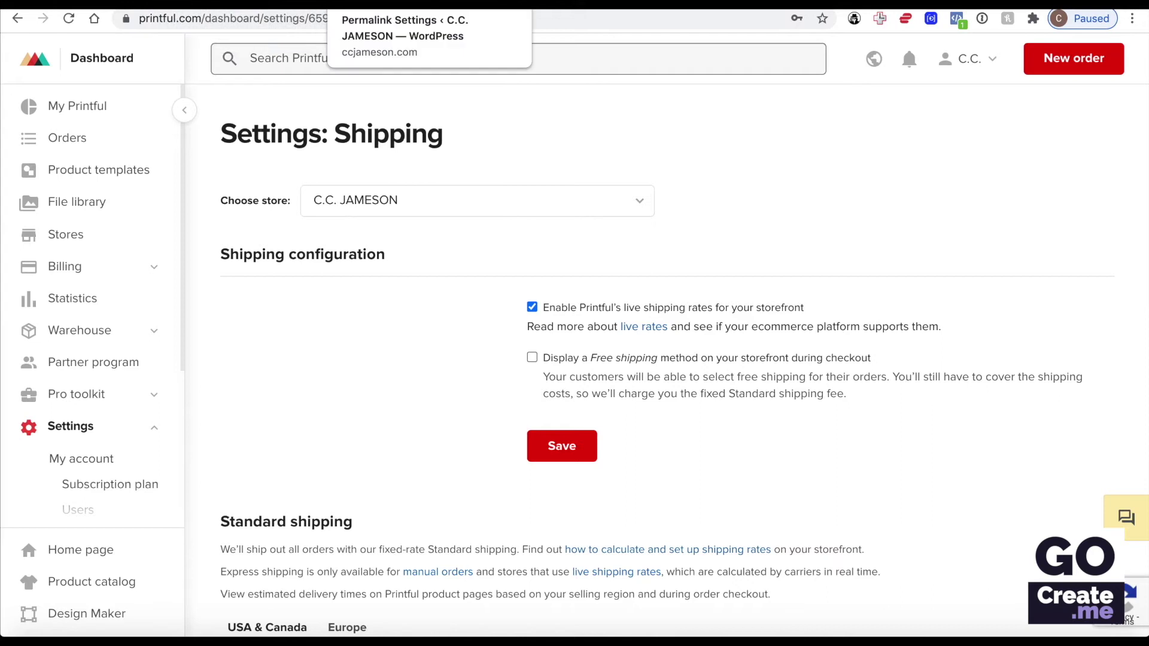
Step: Tick 'Enable this shipping method' for Printful Shipping in WooCommerce and save changes
{"action": "left_click", "coordinate": [371, 4]}
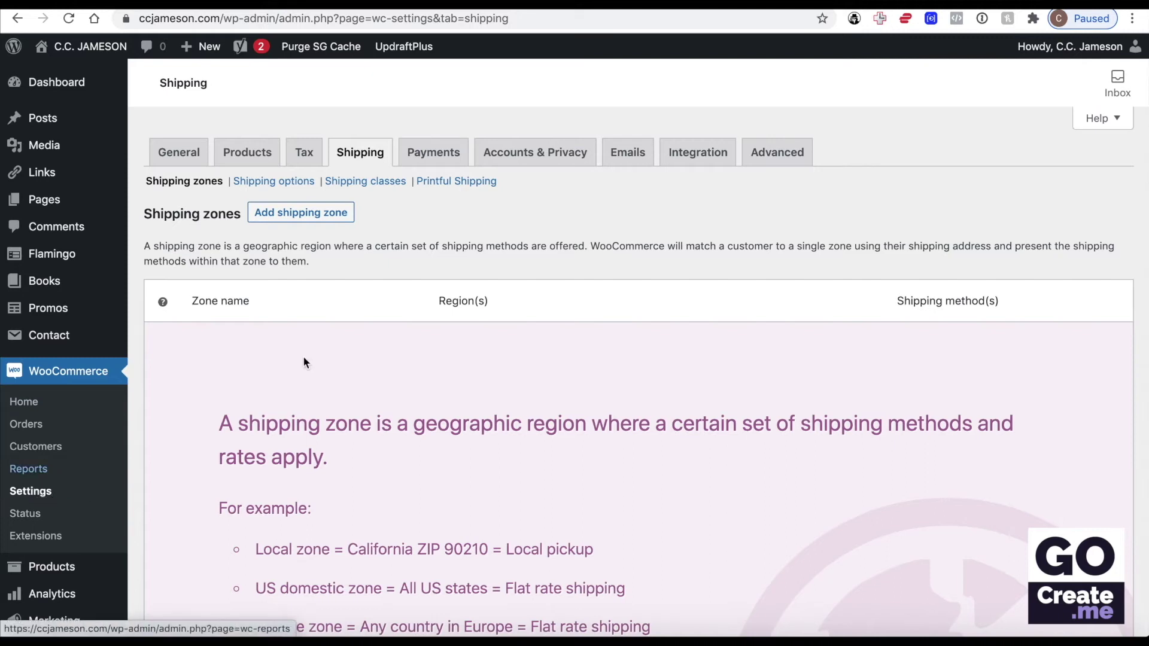
{"action": "left_click", "coordinate": [443, 186]}
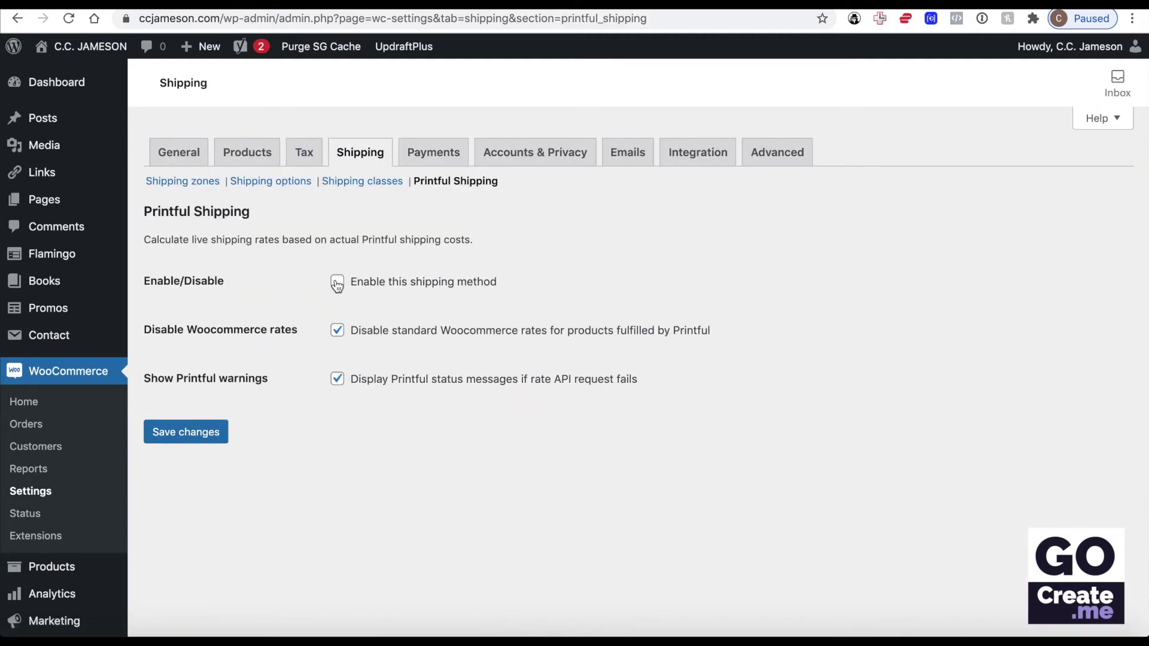
{"action": "left_click", "coordinate": [338, 283]}
{"action": "left_click", "coordinate": [188, 435]}
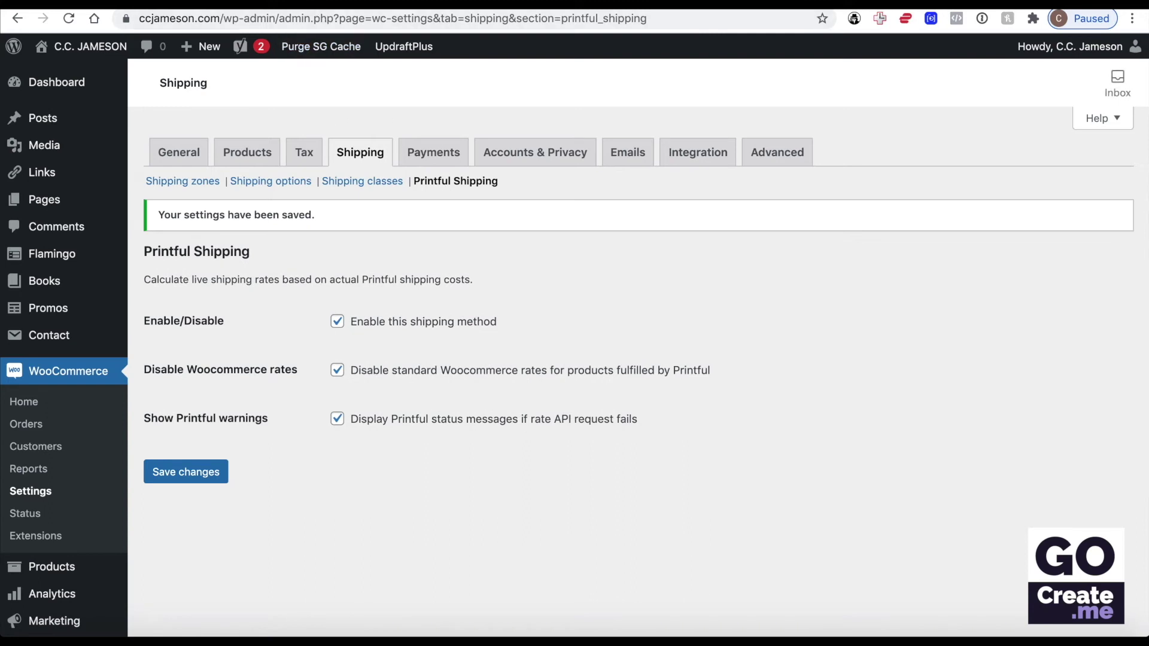
Step: Open the Branding settings and paste in the store's customer service e-mail
{"action": "key", "text": "ctrl+Tab"}
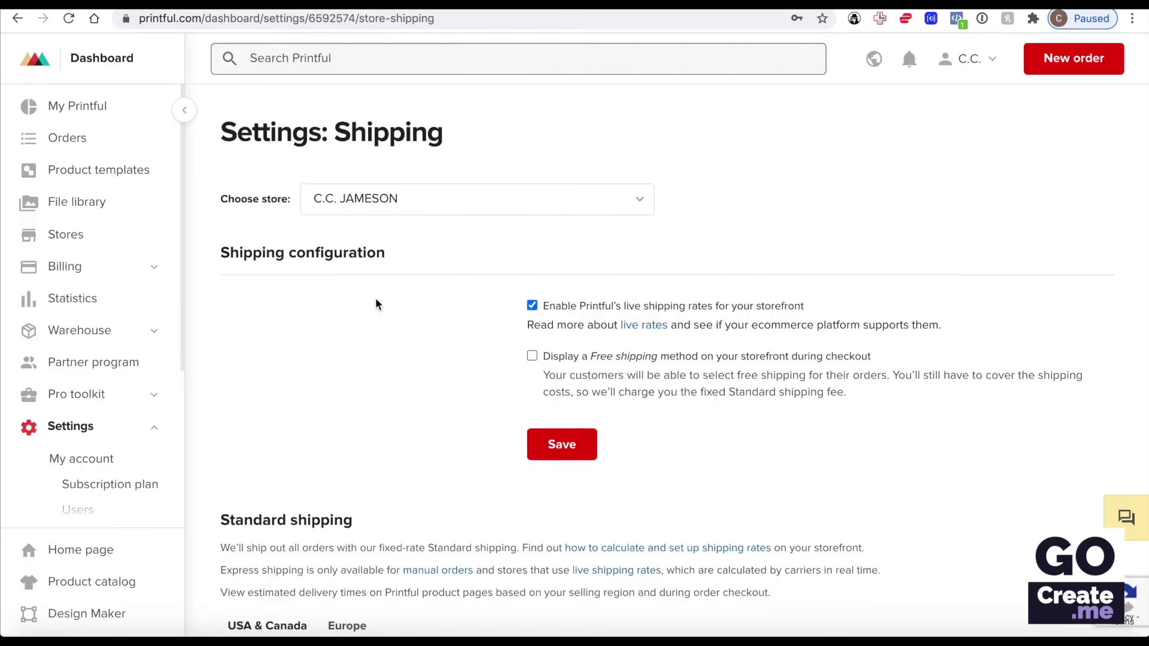
{"action": "scroll", "coordinate": [375, 296], "scroll_direction": "down", "scroll_amount": 2}
{"action": "scroll", "coordinate": [96, 249], "scroll_direction": "down", "scroll_amount": 4}
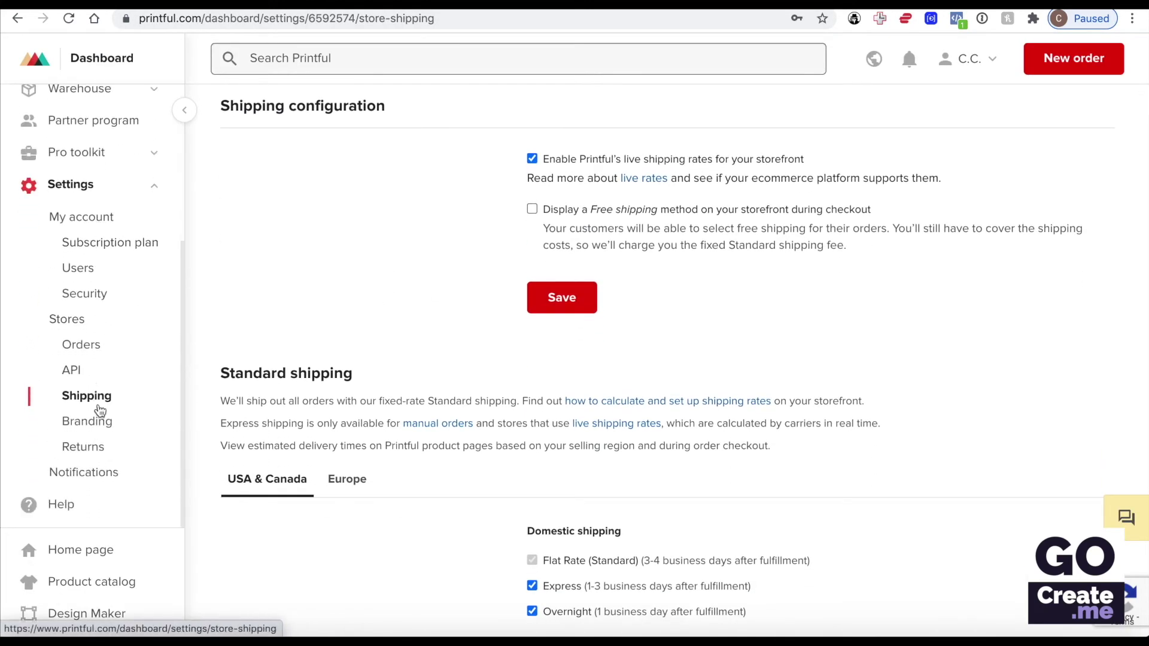
{"action": "left_click", "coordinate": [98, 418]}
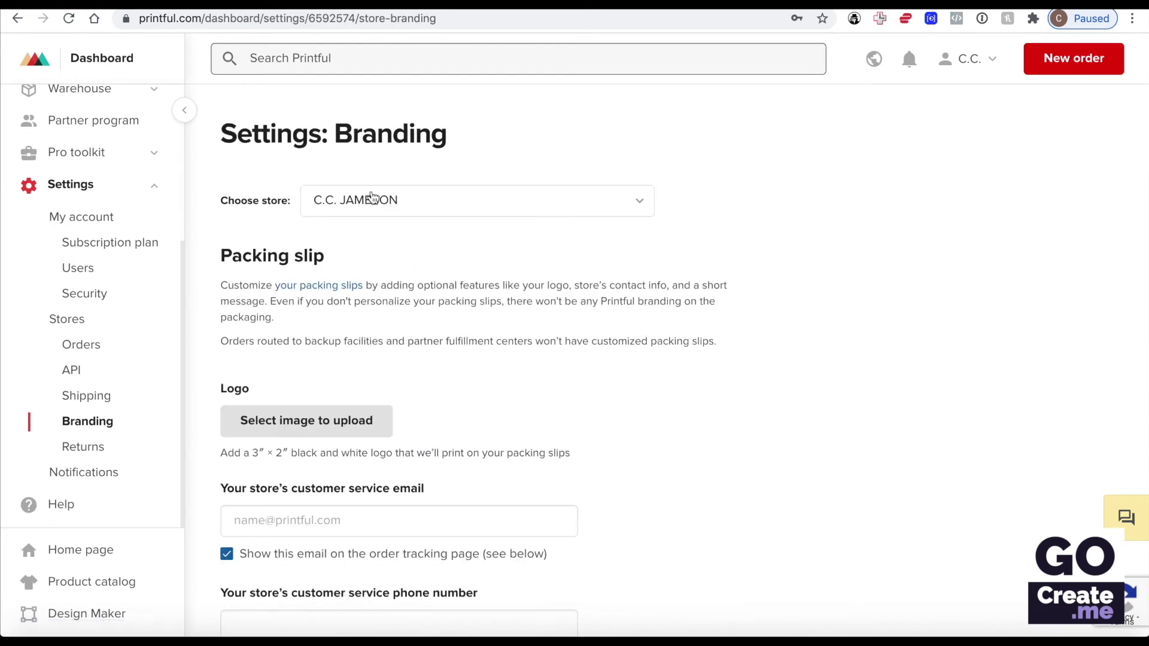
{"action": "scroll", "coordinate": [585, 222], "scroll_direction": "down", "scroll_amount": 2}
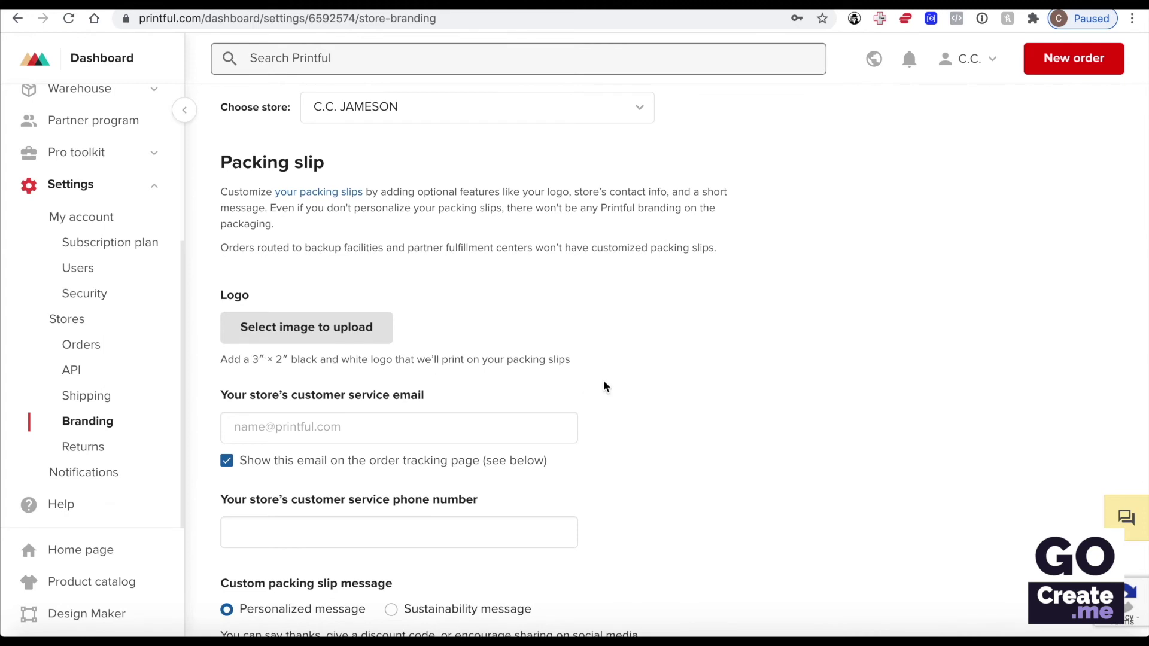
{"action": "key", "text": "ctrl+v"}
Step: Paste a personalized thank-you packing slip message inviting customers to share photos on Facebook
{"action": "scroll", "coordinate": [734, 386], "scroll_direction": "down", "scroll_amount": 3}
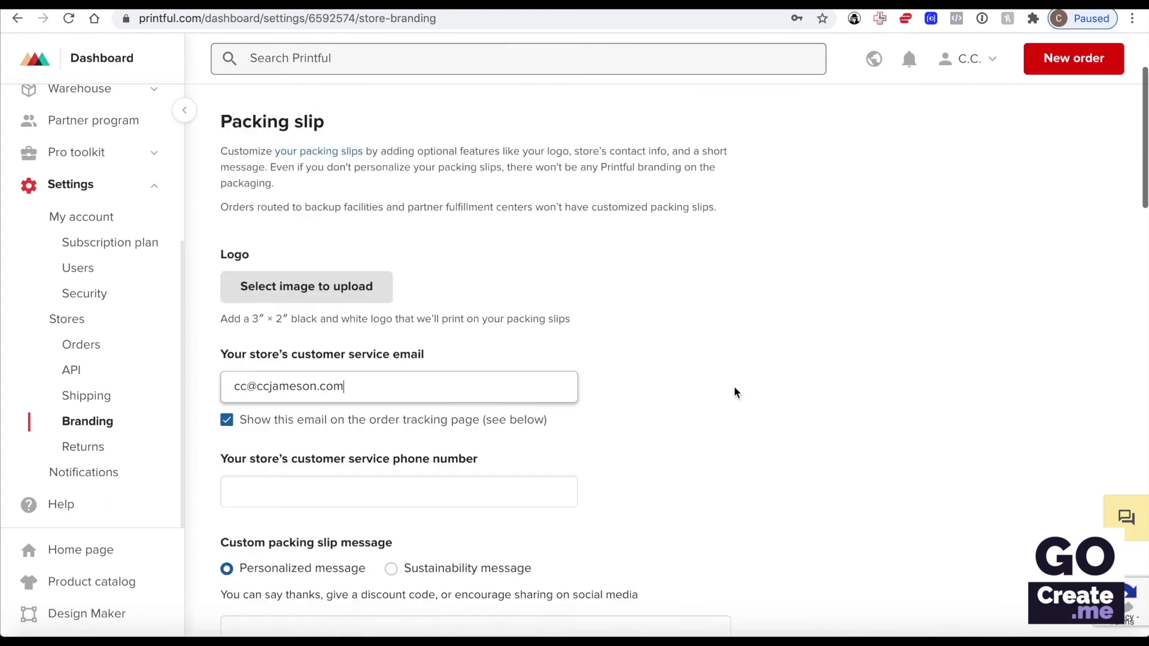
{"action": "scroll", "coordinate": [734, 392], "scroll_direction": "down", "scroll_amount": 3}
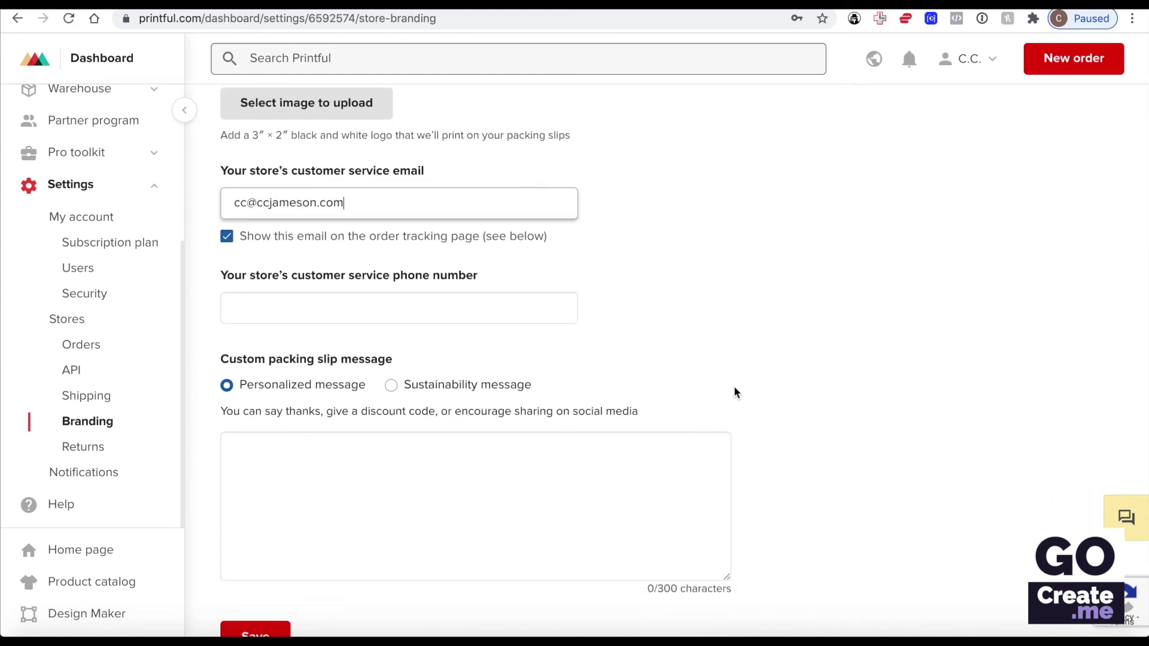
{"action": "scroll", "coordinate": [703, 308], "scroll_direction": "down", "scroll_amount": 3}
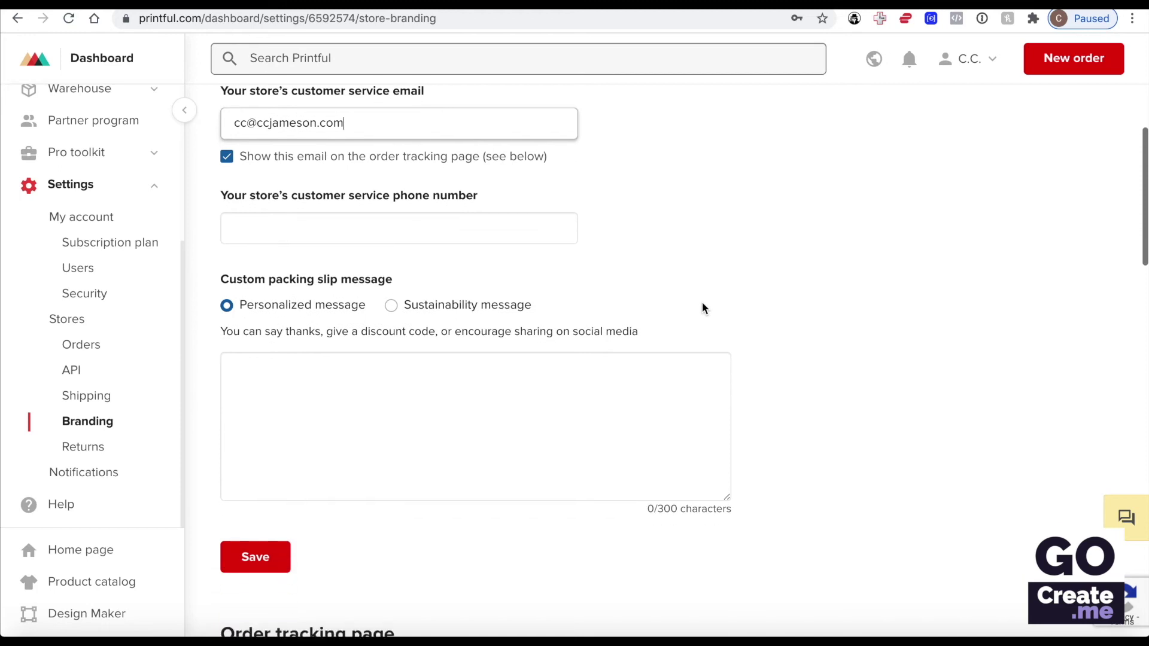
{"action": "scroll", "coordinate": [702, 308], "scroll_direction": "down", "scroll_amount": 1}
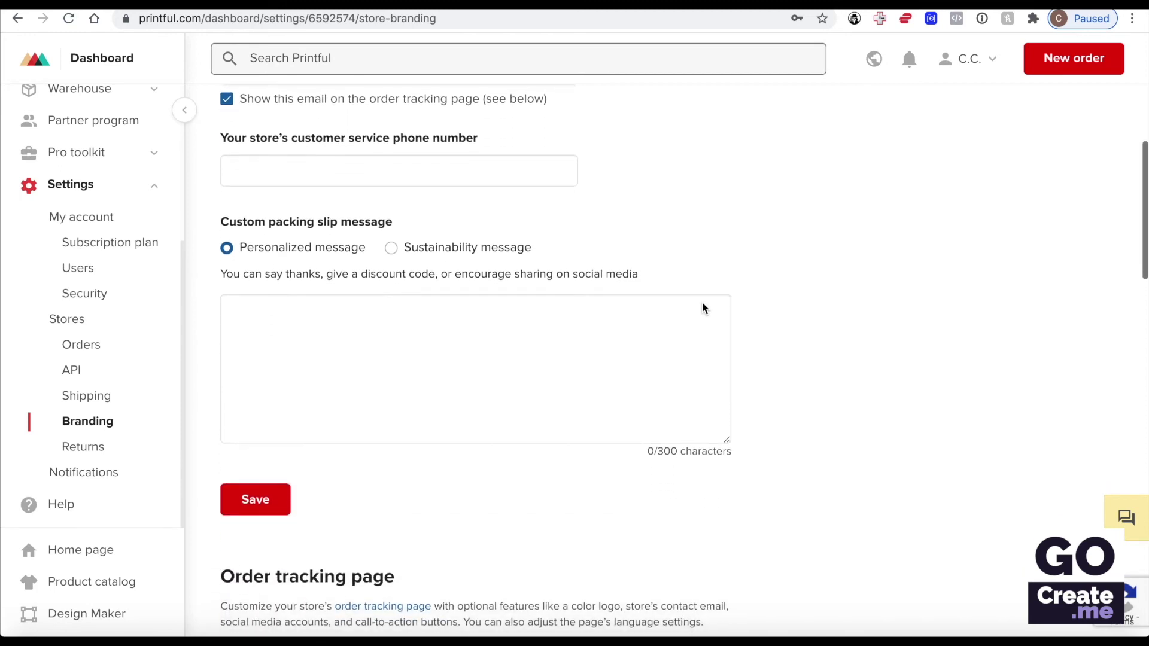
{"action": "left_click", "coordinate": [470, 362]}
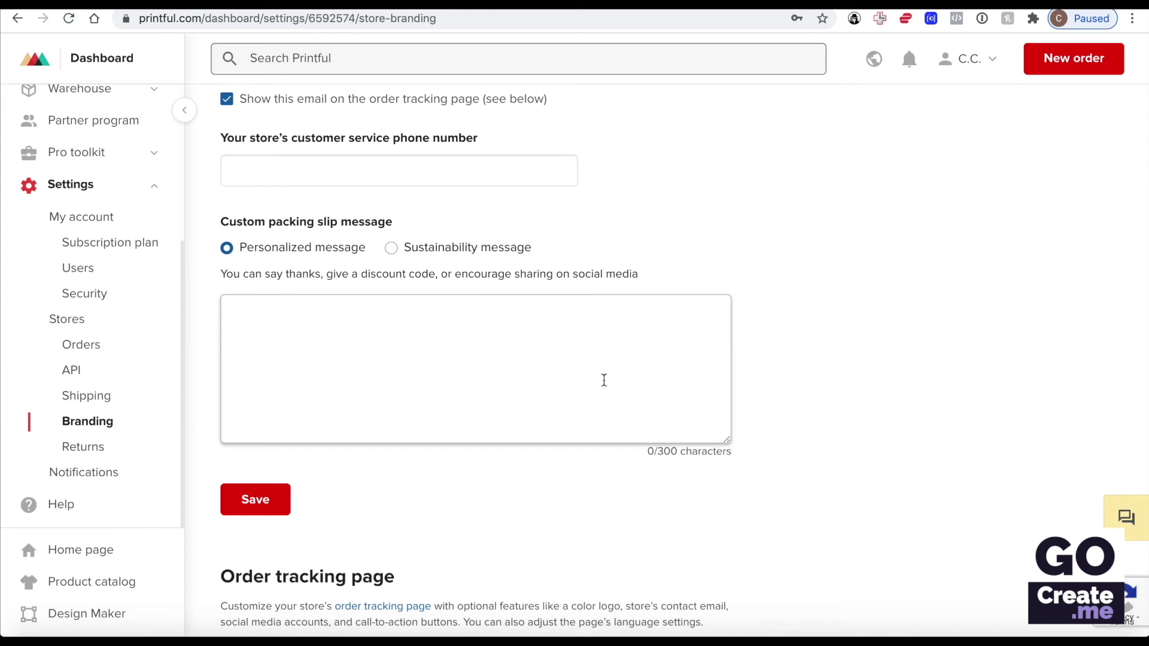
{"action": "type", "text": "I'd love to see you enjoy your merchandise. Please share a photo on Facebook and tag me @ccjamesonauthor.  Cheers!  C.C. Jameson"}
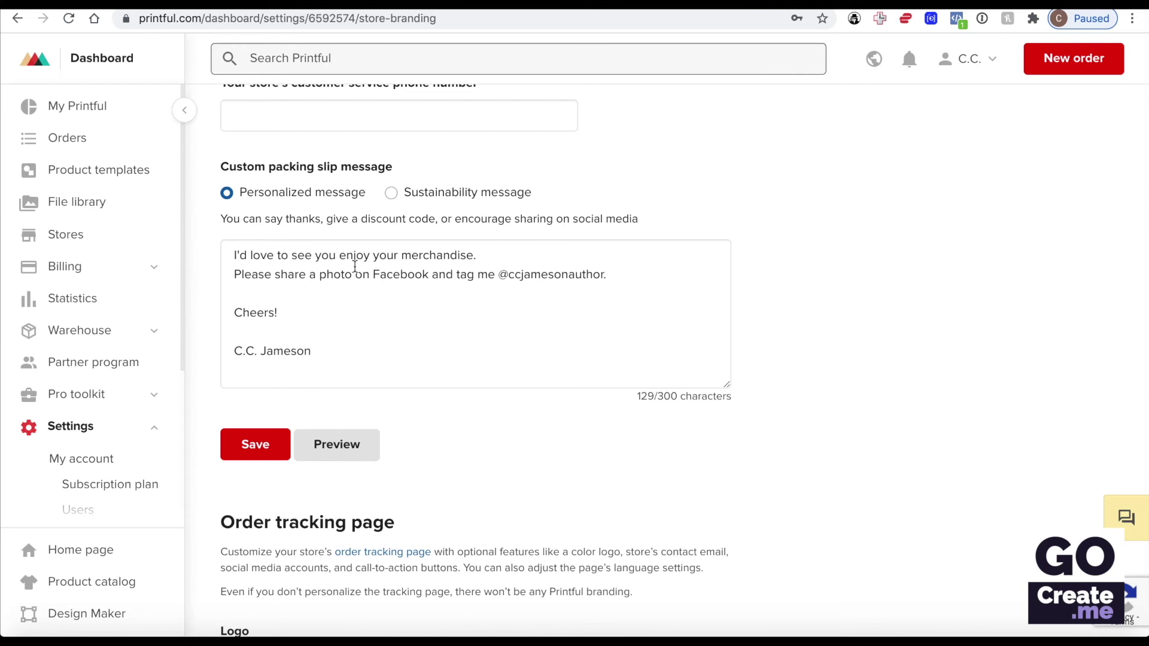
{"action": "scroll", "coordinate": [390, 297], "scroll_direction": "down", "scroll_amount": 6}
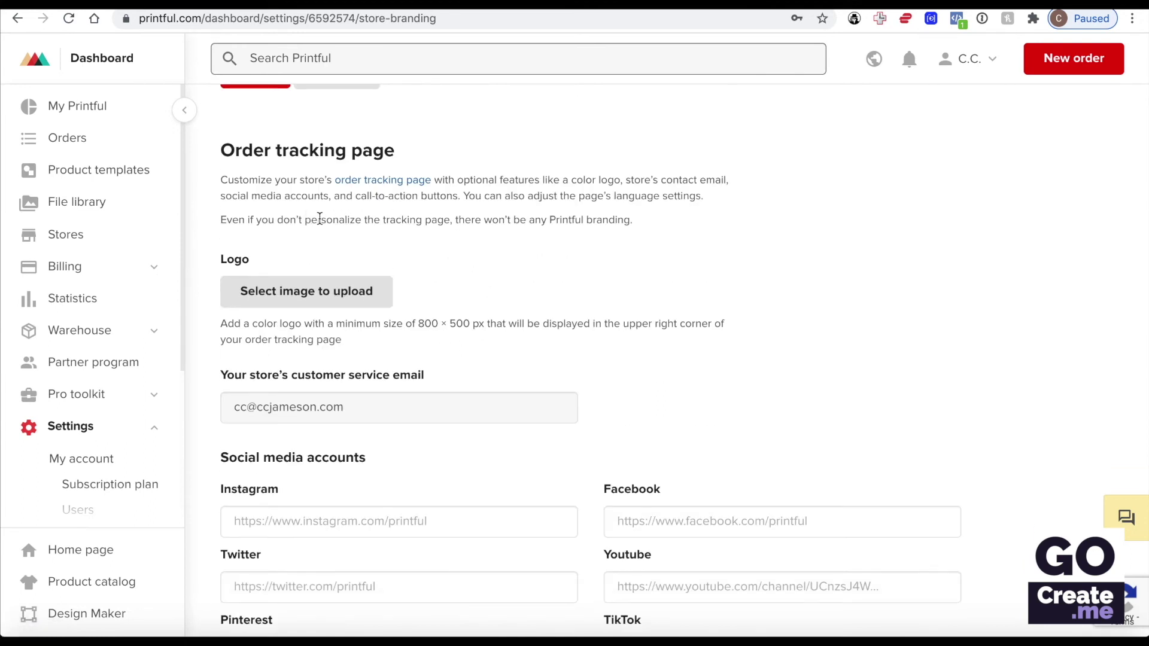
Step: Copy the Facebook page's web address from its browser tab
{"action": "left_click_drag", "start_coordinate": [319, 220], "coordinate": [453, 219]}
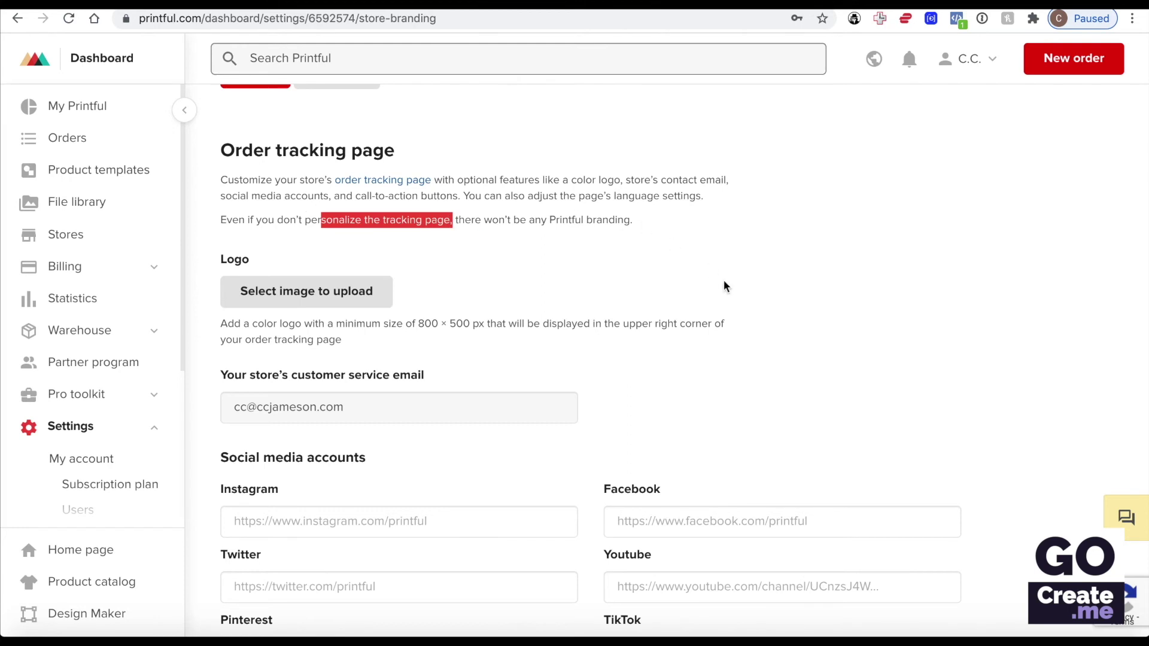
{"action": "scroll", "coordinate": [723, 286], "scroll_direction": "down", "scroll_amount": 3}
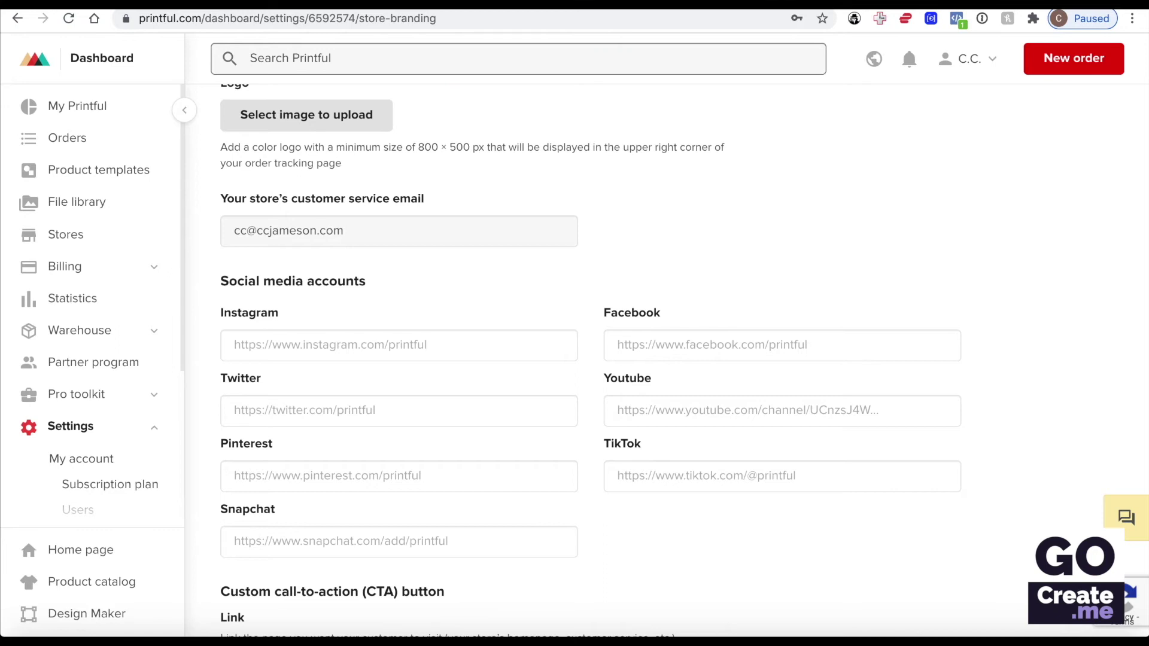
{"action": "left_click", "coordinate": [748, 9]}
{"action": "left_click", "coordinate": [441, 19]}
{"action": "key", "text": "ctrl+c"}
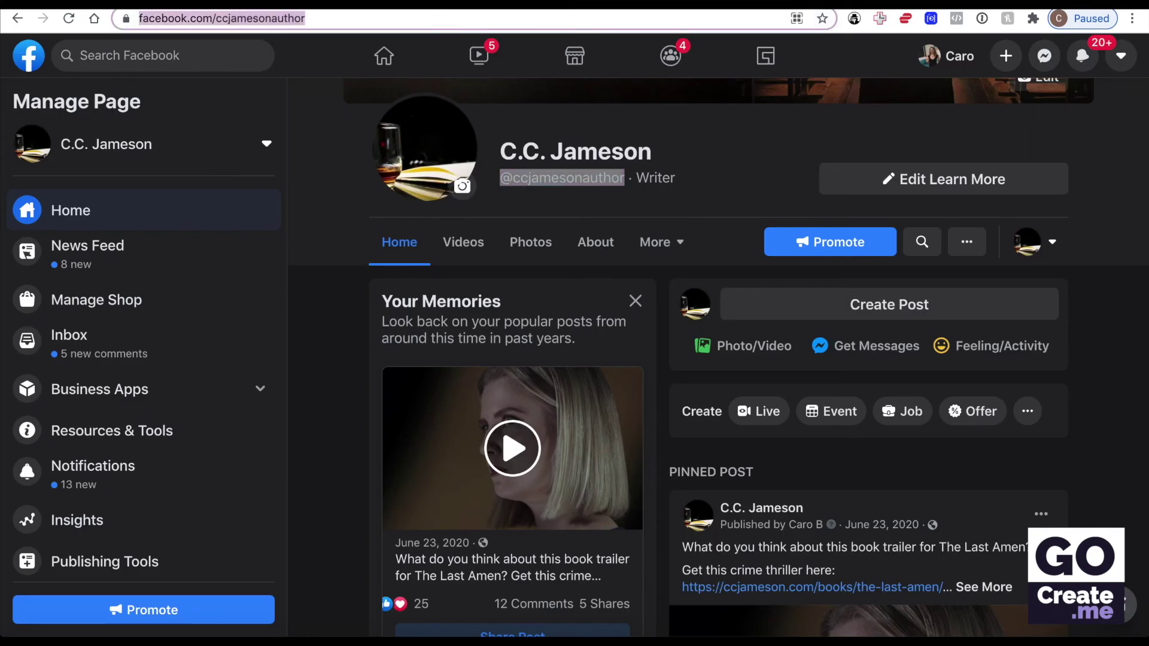
{"action": "key", "text": "ctrl+shift+Tab"}
Step: Paste the Facebook page address into the Facebook social media field
{"action": "left_click", "coordinate": [659, 334]}
{"action": "key", "text": "ctrl+v"}
{"action": "scroll", "coordinate": [867, 253], "scroll_direction": "down", "scroll_amount": 1}
{"action": "scroll", "coordinate": [489, 274], "scroll_direction": "down", "scroll_amount": 2}
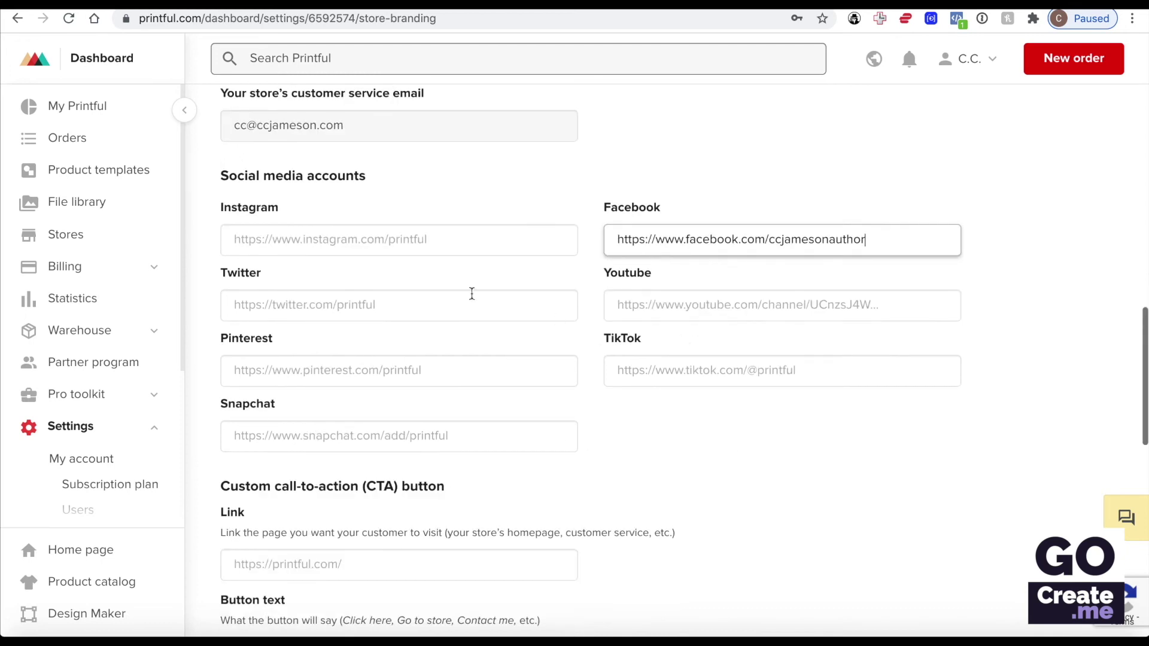
{"action": "scroll", "coordinate": [746, 400], "scroll_direction": "down", "scroll_amount": 2}
{"action": "scroll", "coordinate": [745, 396], "scroll_direction": "down", "scroll_amount": 1}
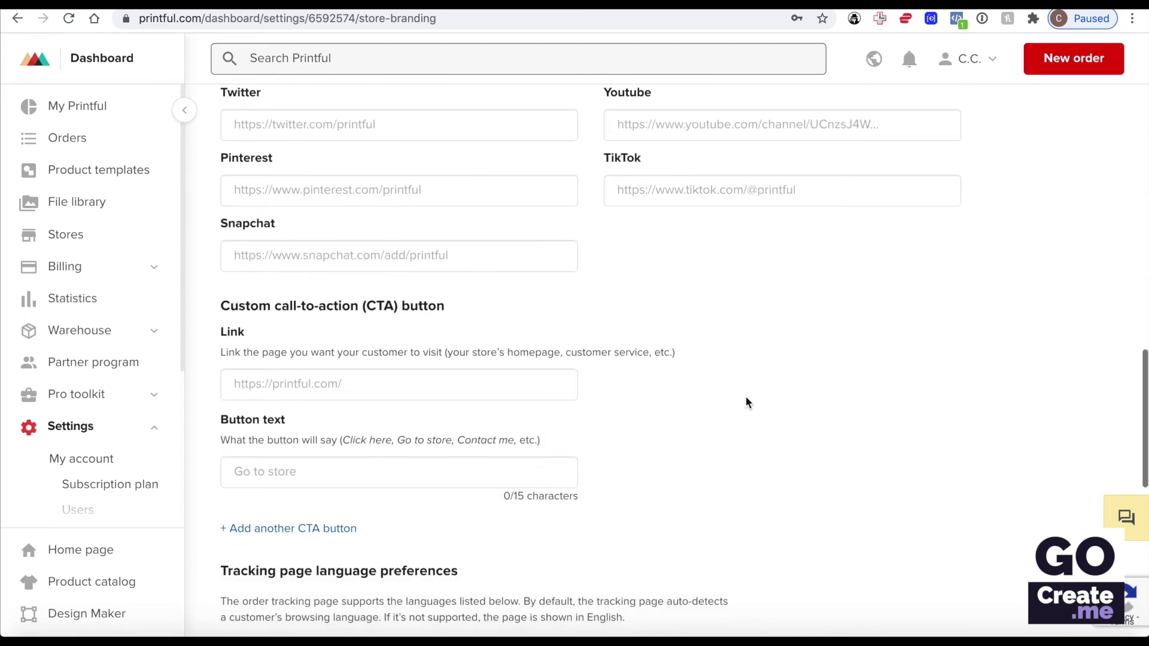
Step: Set the call-to-action link to the shop page with button text 'Visit the store'
{"action": "key", "text": "ctrl+Tab"}
{"action": "key", "text": "ctrl+shift+Tab"}
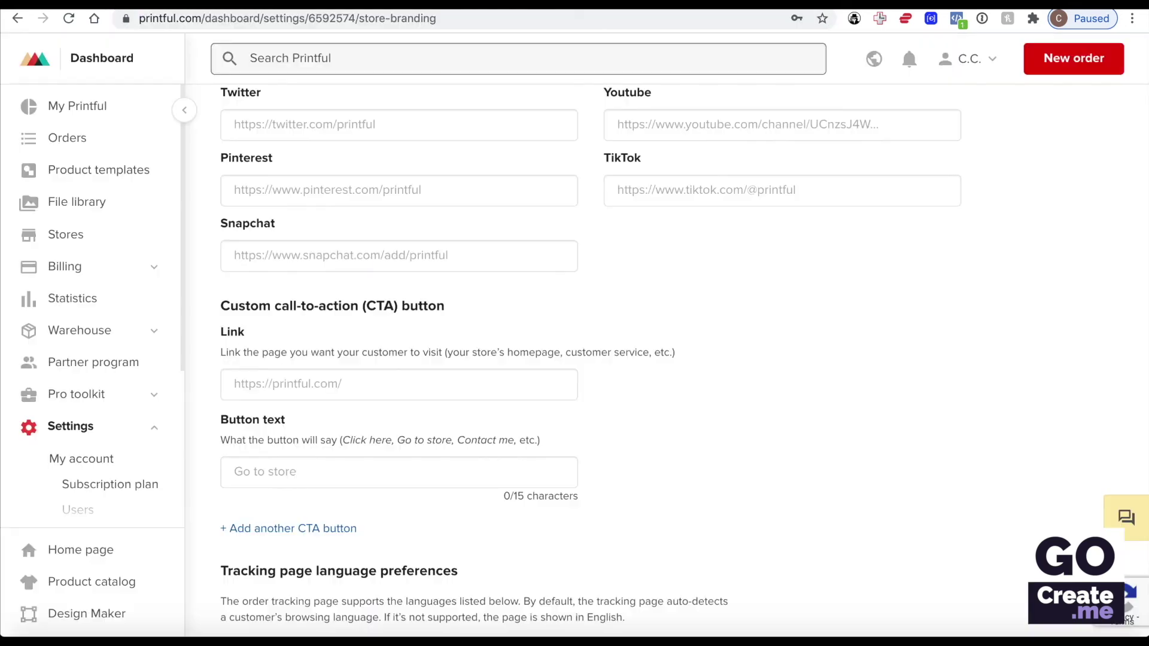
{"action": "left_click", "coordinate": [380, 381]}
{"action": "type", "text": "https://ccjameson.com/shop/"}
{"action": "left_click", "coordinate": [361, 478]}
{"action": "type", "text": "Visit the store"}
Step: Set the tracking page language to English and save the branding settings
{"action": "scroll", "coordinate": [708, 237], "scroll_direction": "down", "scroll_amount": 5}
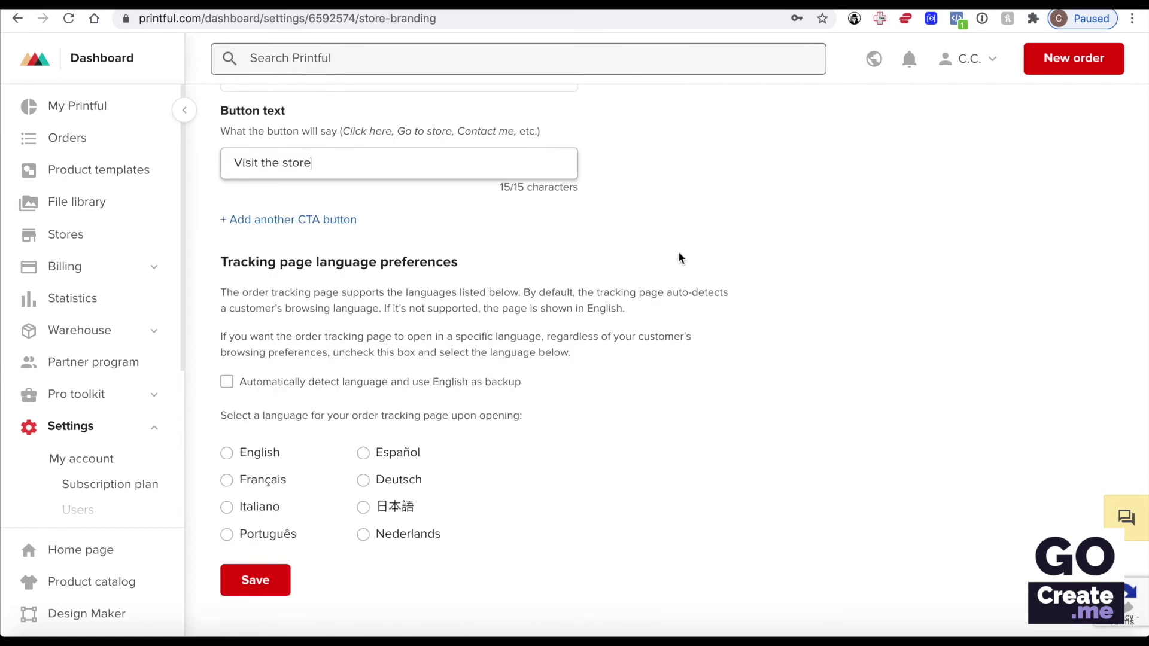
{"action": "scroll", "coordinate": [681, 250], "scroll_direction": "up", "scroll_amount": 2}
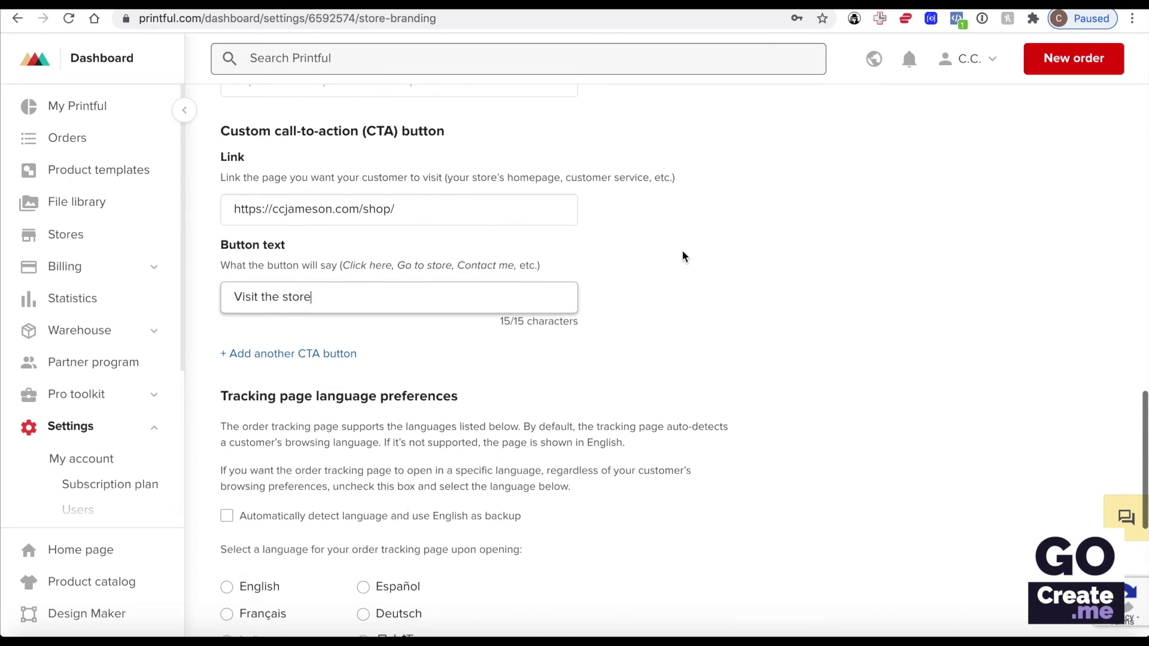
{"action": "scroll", "coordinate": [681, 256], "scroll_direction": "down", "scroll_amount": 3}
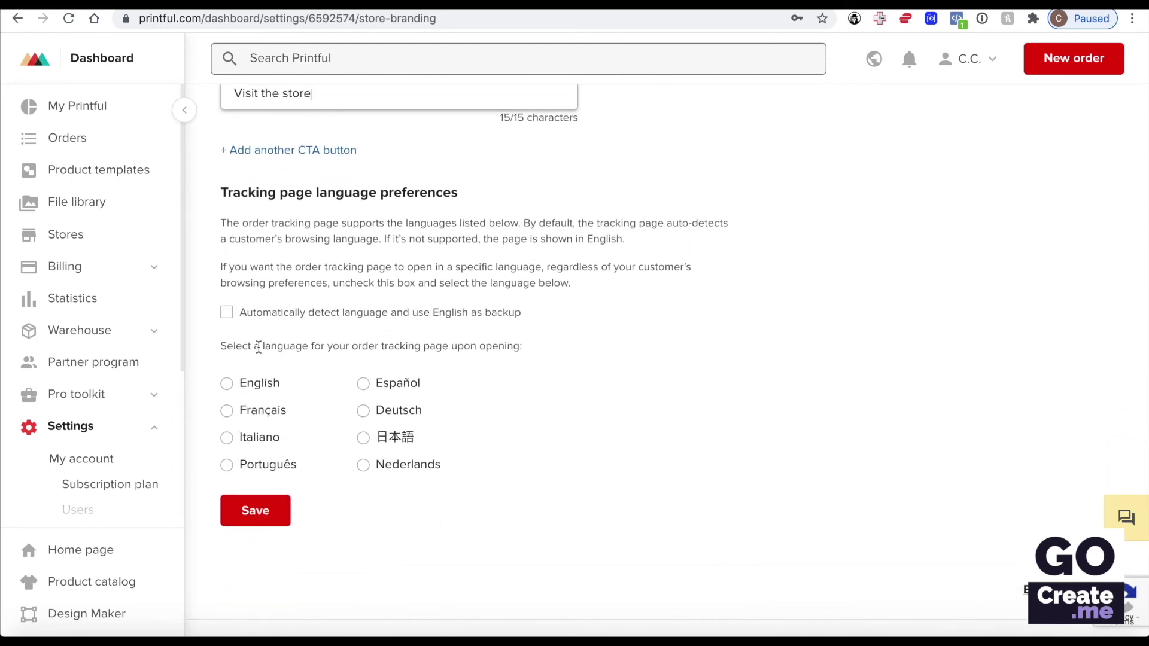
{"action": "left_click", "coordinate": [228, 385]}
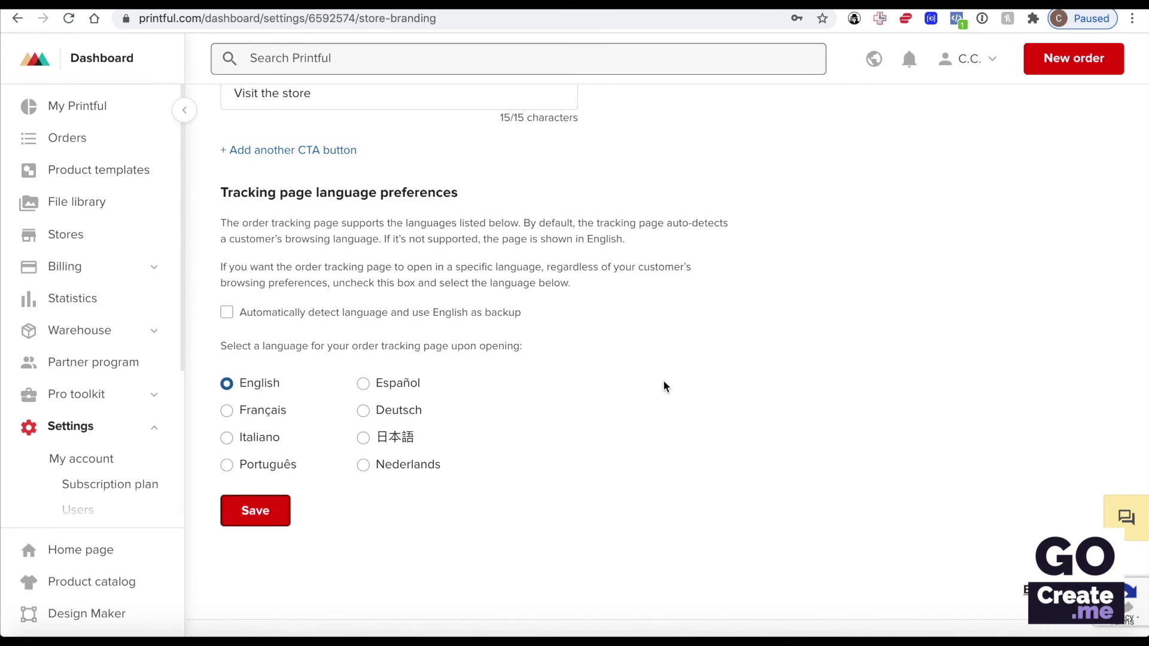
{"action": "left_click", "coordinate": [250, 511]}
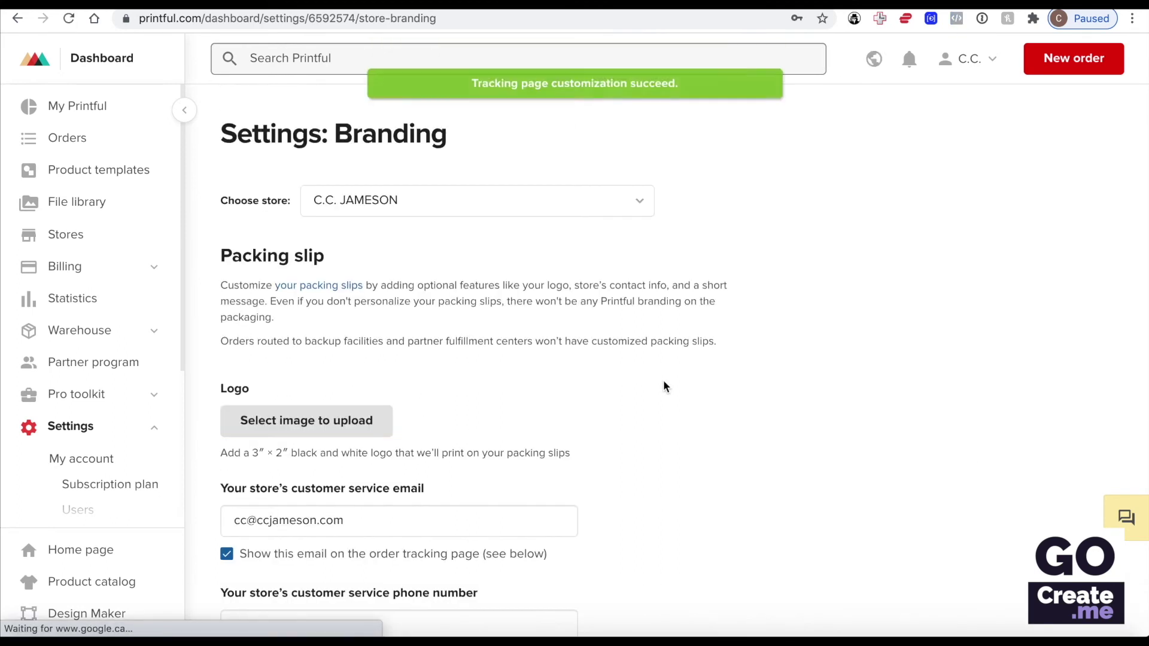
Step: Open the Returns settings and read through the return address policy
{"action": "scroll", "coordinate": [104, 356], "scroll_direction": "down", "scroll_amount": 4}
{"action": "left_click", "coordinate": [83, 447]}
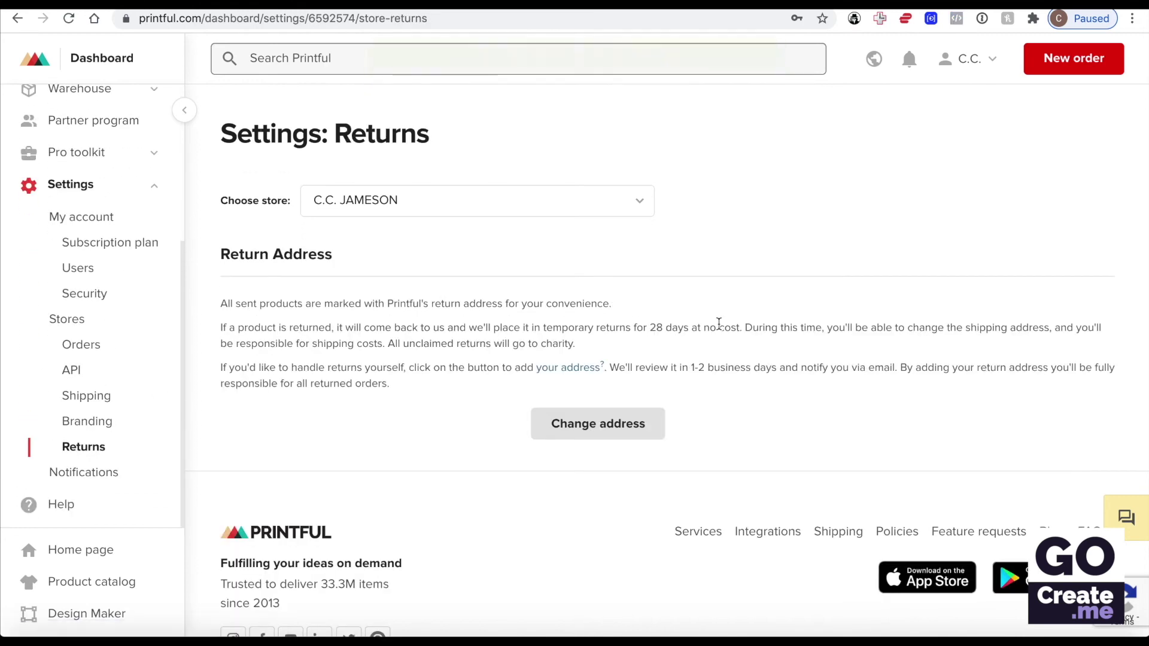
{"action": "scroll", "coordinate": [400, 346], "scroll_direction": "down", "scroll_amount": 1}
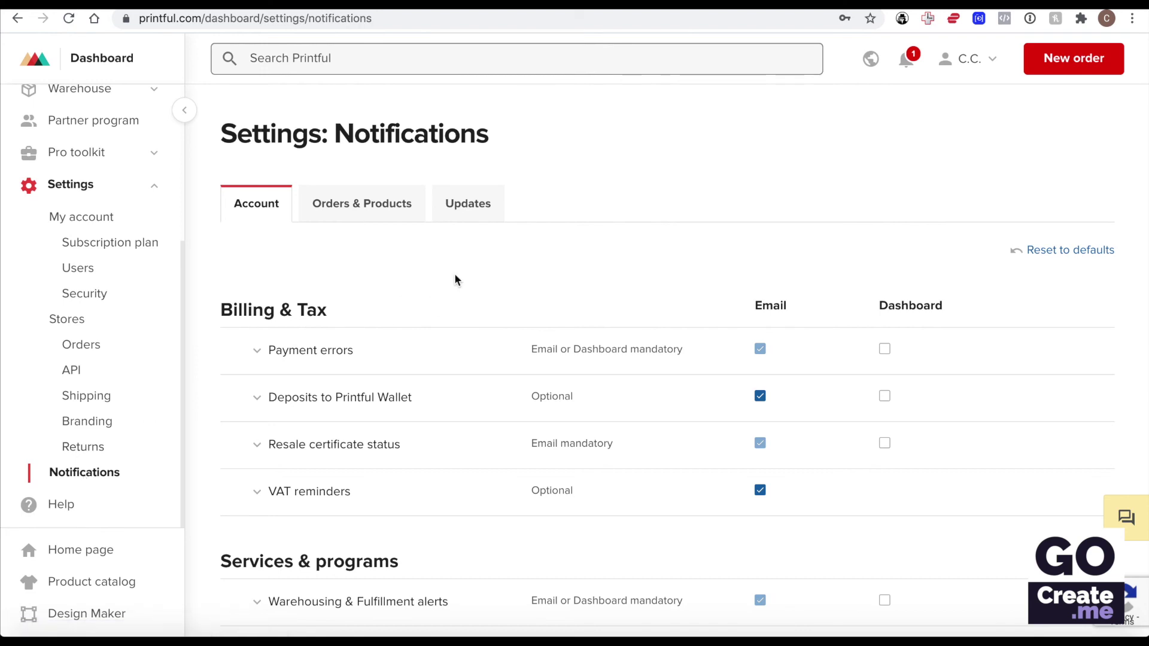
Step: On the Updates notifications, turn 'Getting started with Printful' emails on, then back off
{"action": "scroll", "coordinate": [491, 270], "scroll_direction": "down", "scroll_amount": 3}
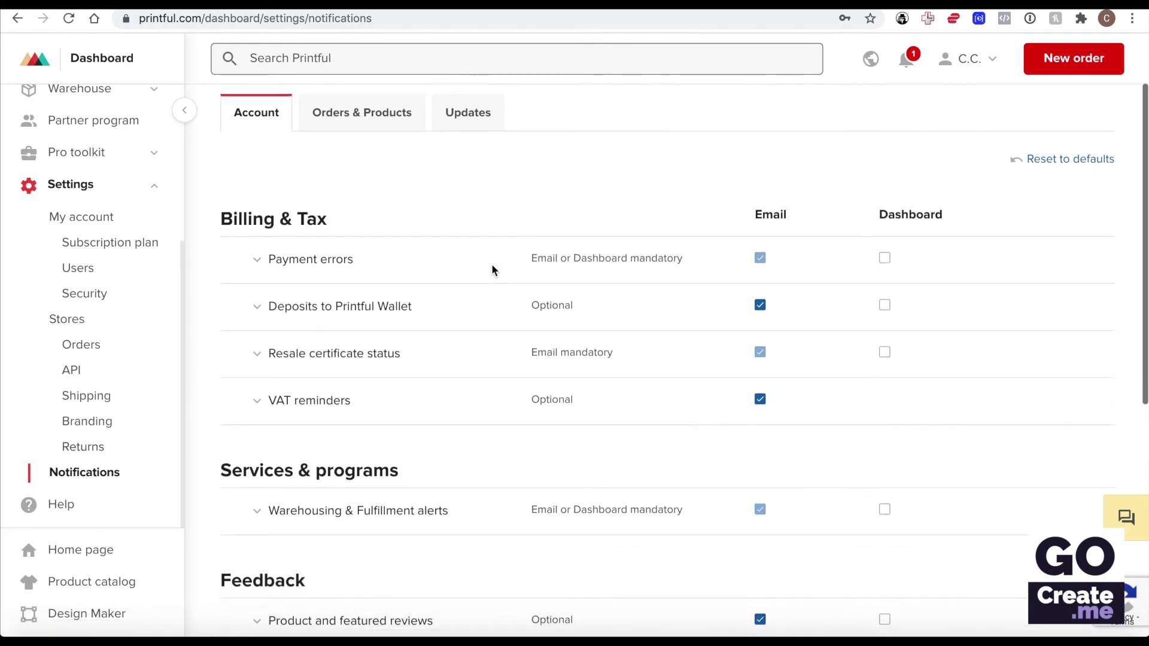
{"action": "scroll", "coordinate": [491, 270], "scroll_direction": "up", "scroll_amount": 2}
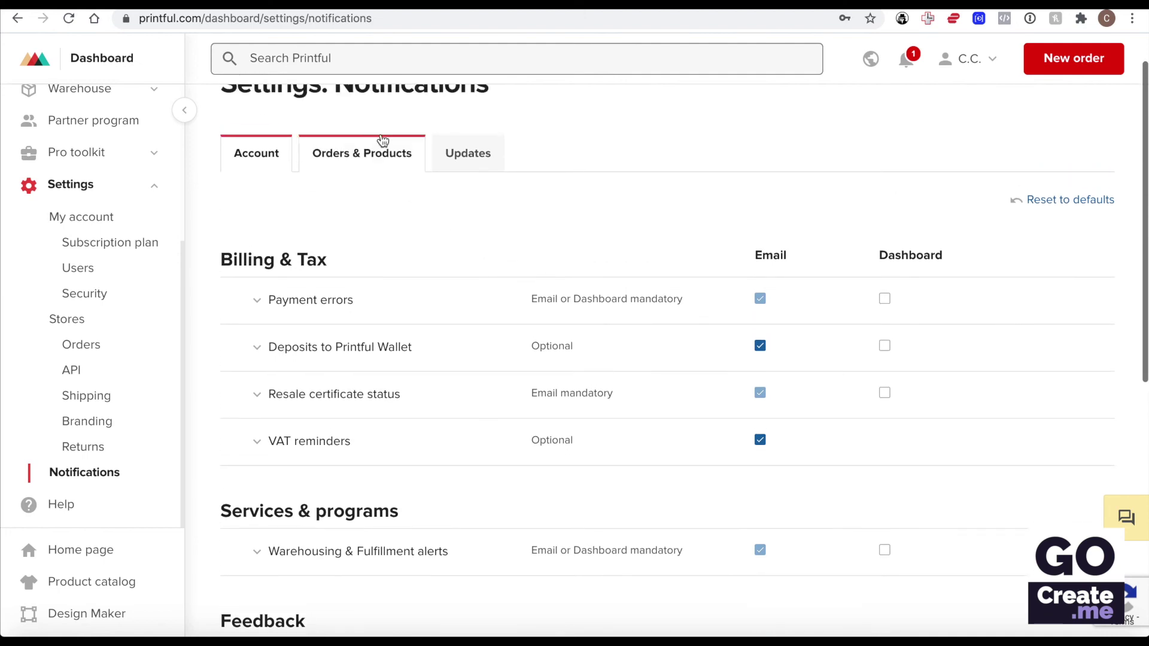
{"action": "left_click", "coordinate": [465, 153]}
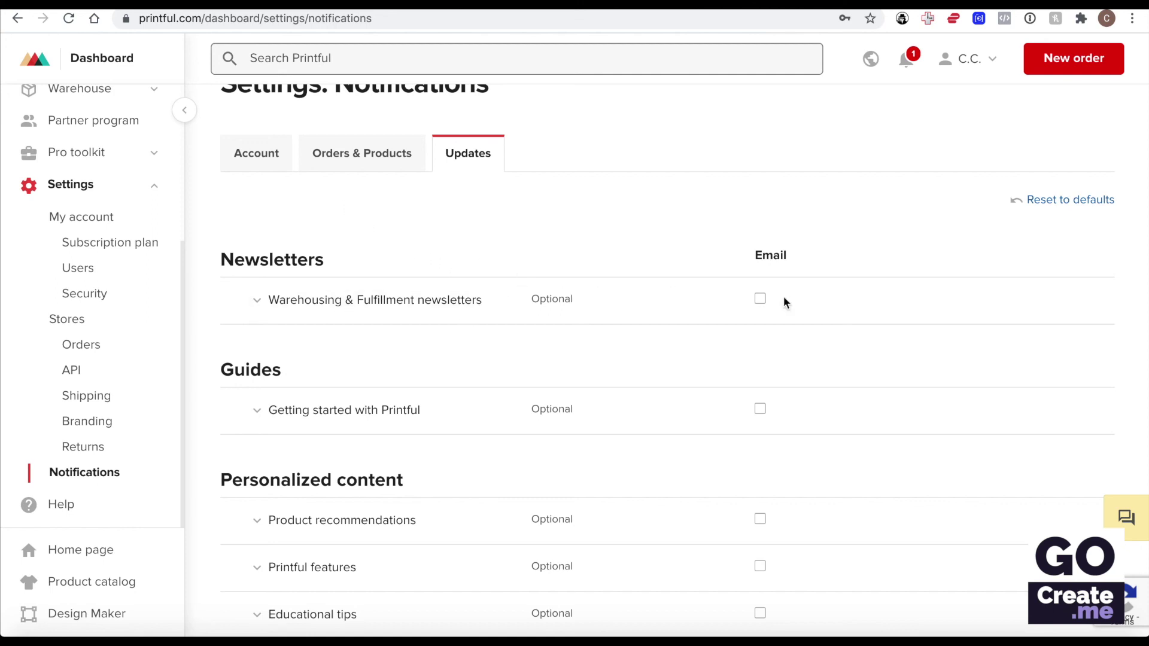
{"action": "scroll", "coordinate": [783, 296], "scroll_direction": "down", "scroll_amount": 2}
{"action": "scroll", "coordinate": [544, 268], "scroll_direction": "up", "scroll_amount": 3}
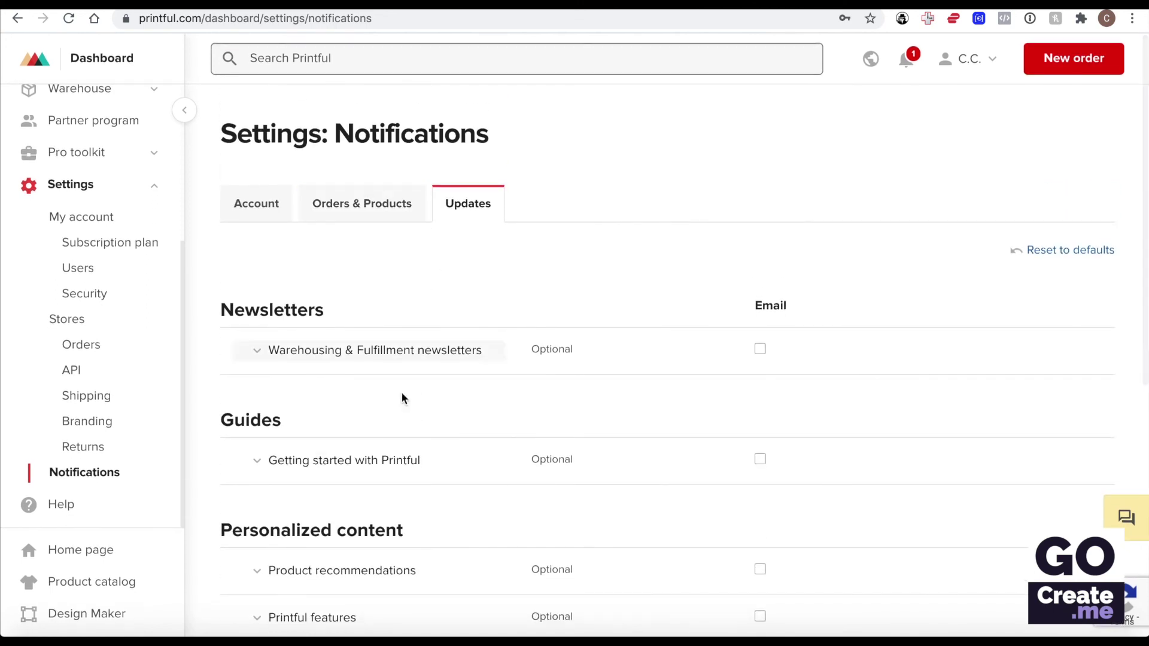
{"action": "left_click", "coordinate": [760, 459]}
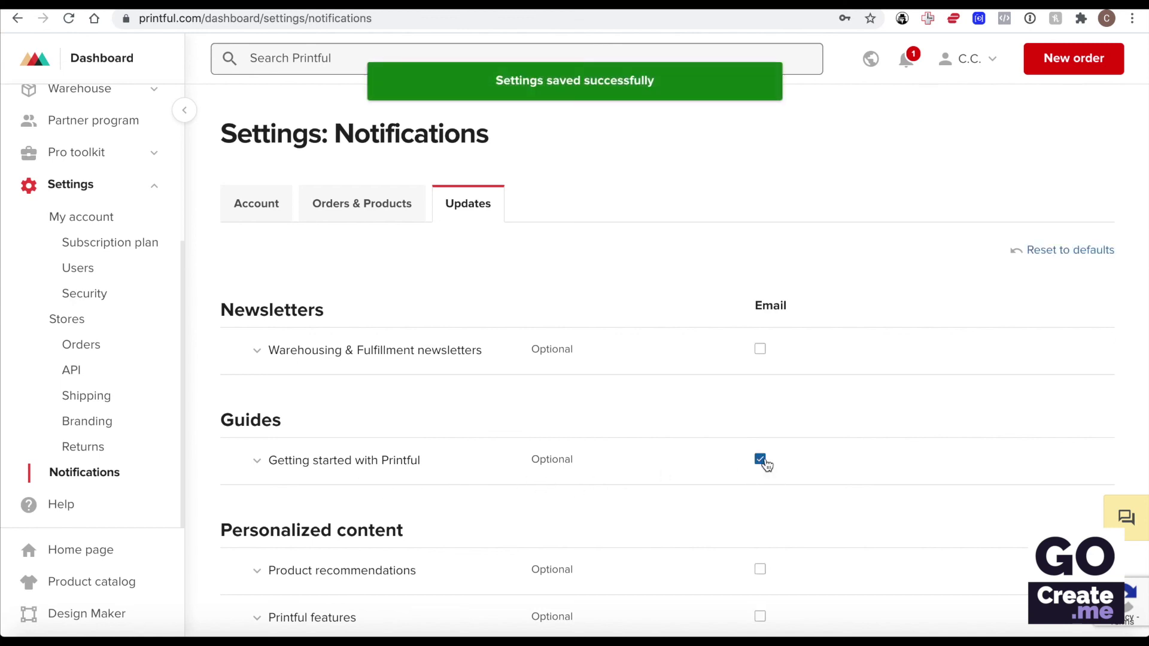
{"action": "left_click", "coordinate": [759, 459]}
Step: Bring up the Orders & Products notification settings
{"action": "scroll", "coordinate": [684, 365], "scroll_direction": "down", "scroll_amount": 3}
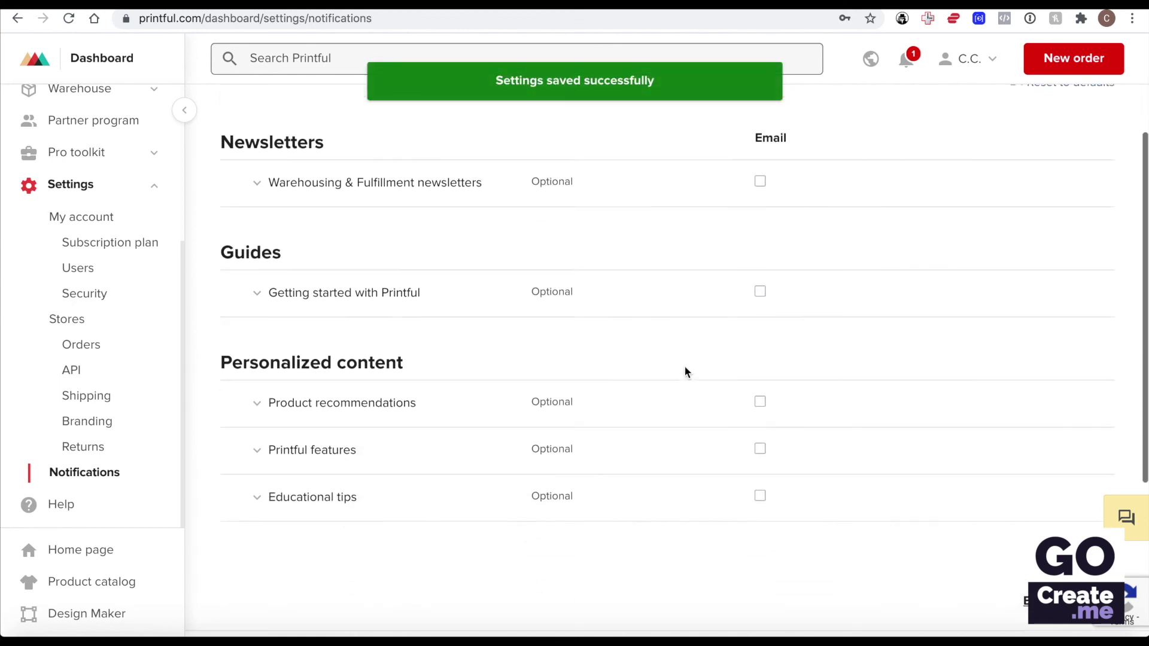
{"action": "scroll", "coordinate": [508, 466], "scroll_direction": "up", "scroll_amount": 4}
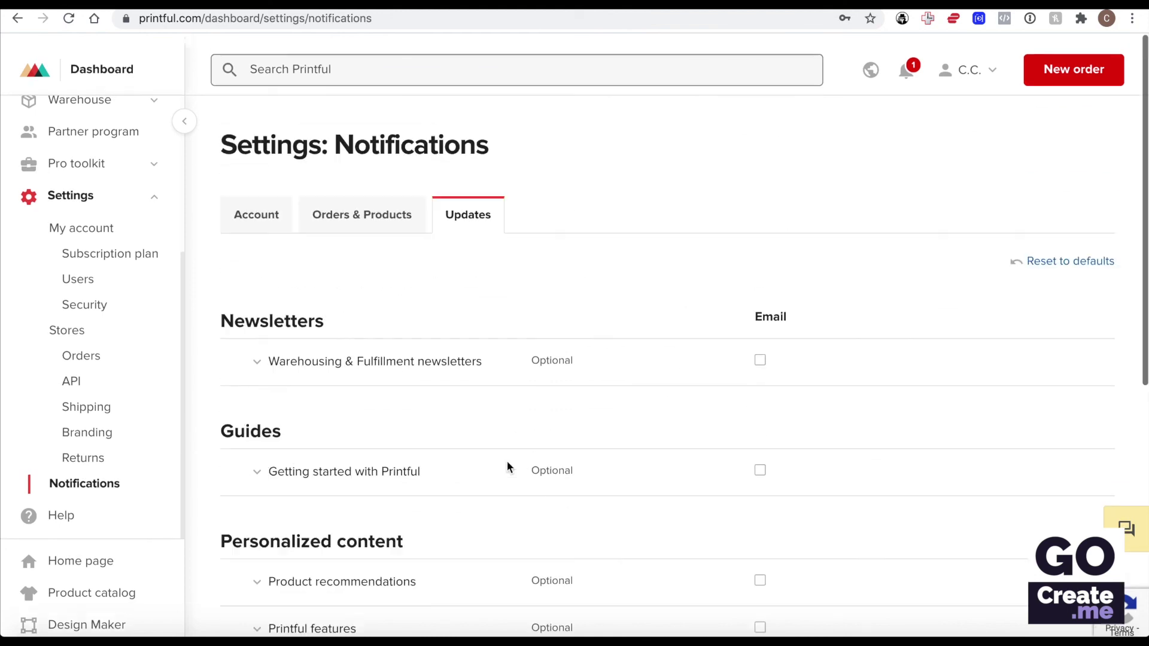
{"action": "left_click", "coordinate": [367, 199]}
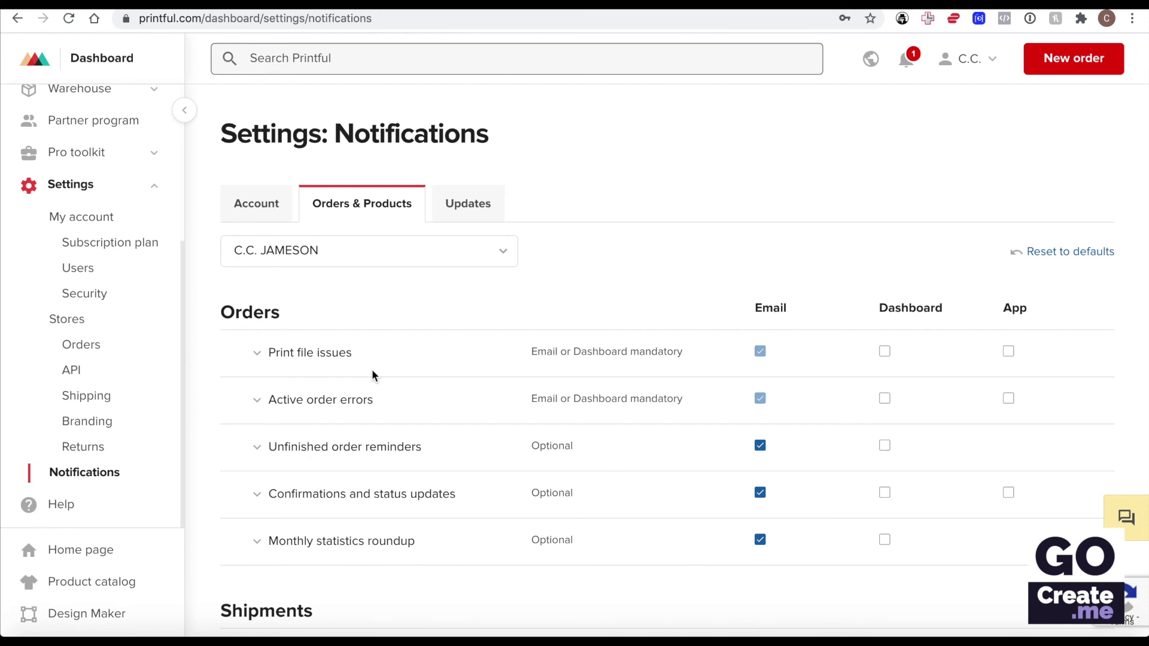
Step: Scroll through the Orders & Products notification options, leaving them unchanged
{"action": "scroll", "coordinate": [393, 361], "scroll_direction": "down", "scroll_amount": 3}
{"action": "scroll", "coordinate": [393, 361], "scroll_direction": "down", "scroll_amount": 8}
{"action": "scroll", "coordinate": [392, 359], "scroll_direction": "up", "scroll_amount": 3}
{"action": "scroll", "coordinate": [393, 356], "scroll_direction": "up", "scroll_amount": 5}
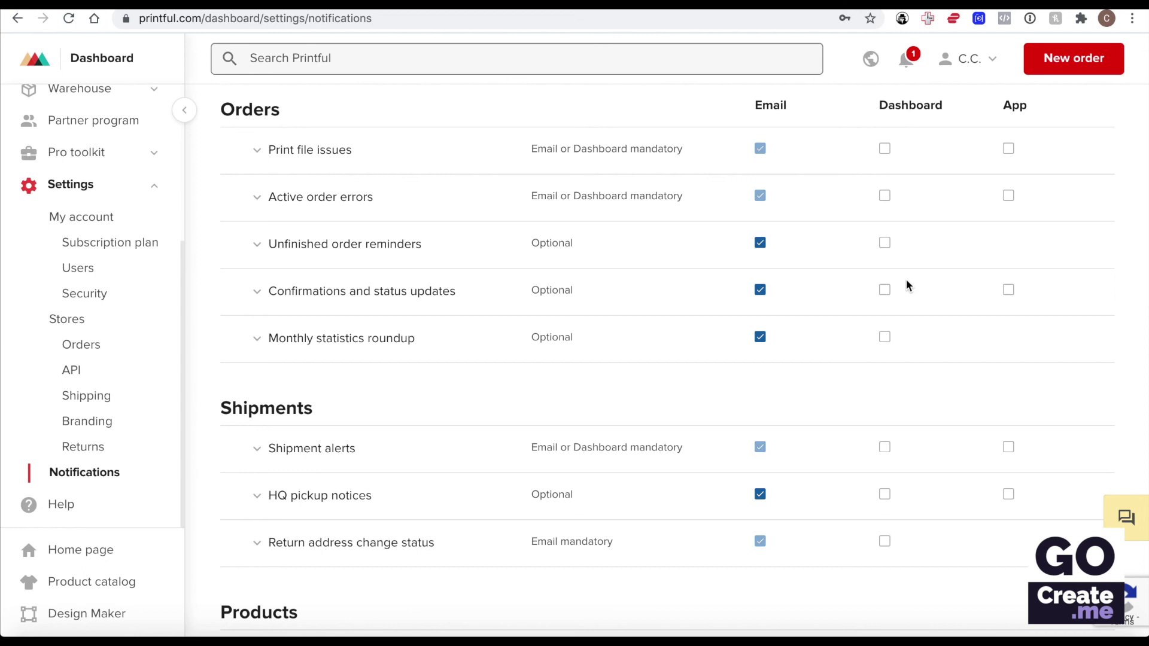
{"action": "scroll", "coordinate": [794, 380], "scroll_direction": "up", "scroll_amount": 4}
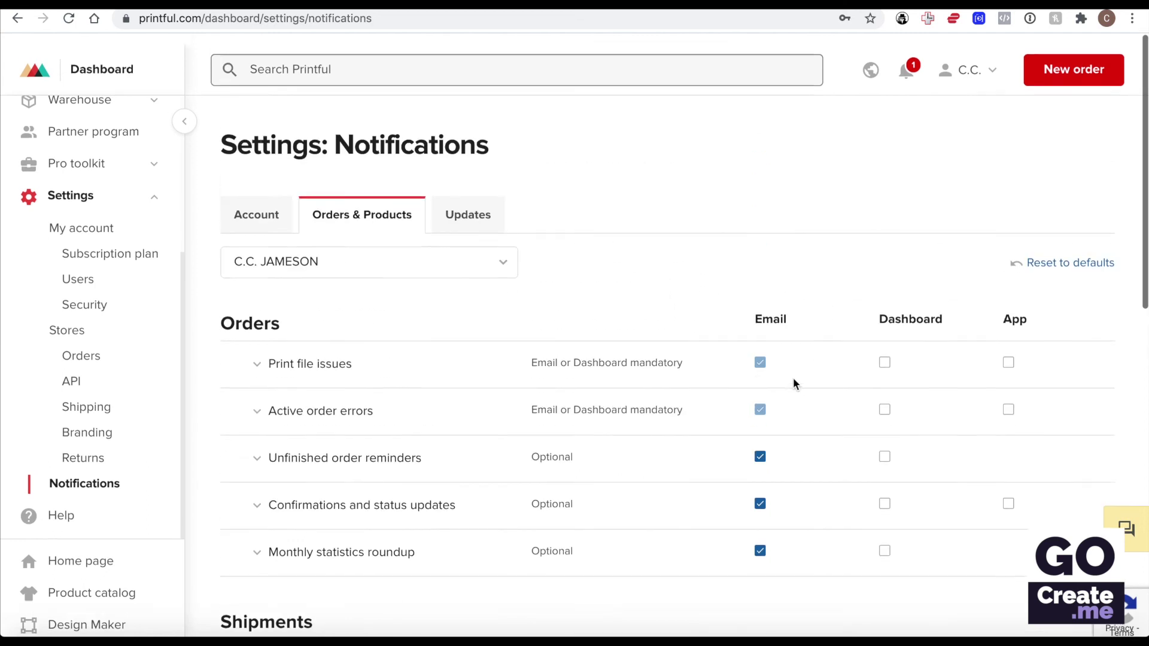
Step: Review the Account notifications: Billing & Tax, Services & programs and Feedback alerts
{"action": "left_click", "coordinate": [267, 216]}
{"action": "scroll", "coordinate": [776, 233], "scroll_direction": "down", "scroll_amount": 2}
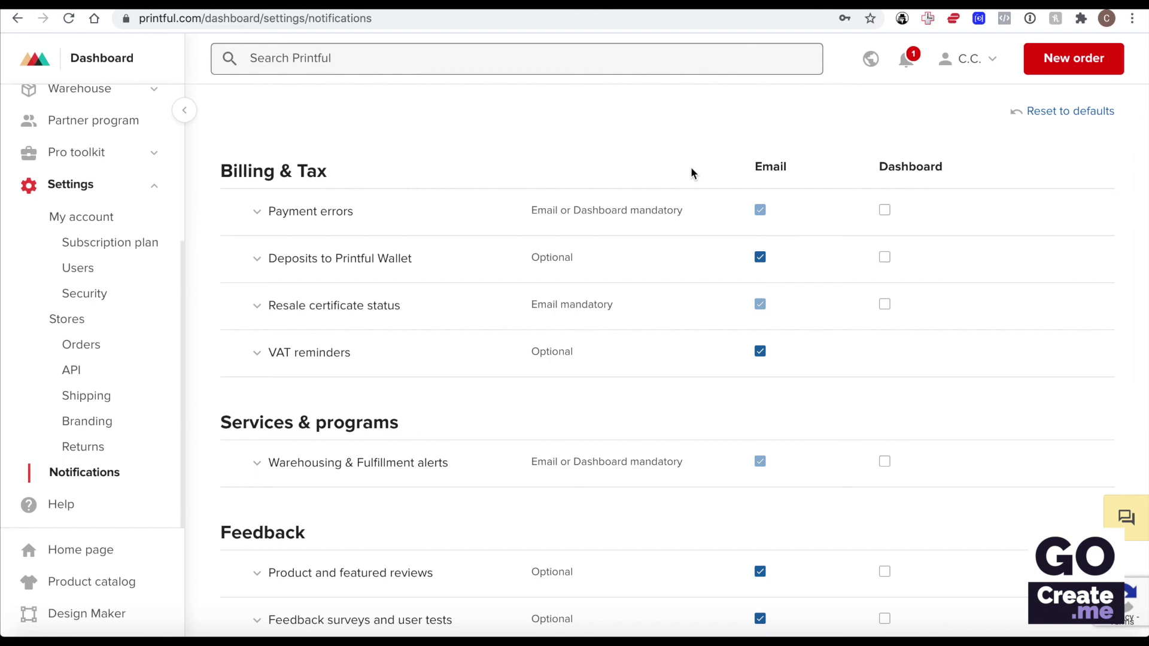
{"action": "scroll", "coordinate": [690, 144], "scroll_direction": "down", "scroll_amount": 2}
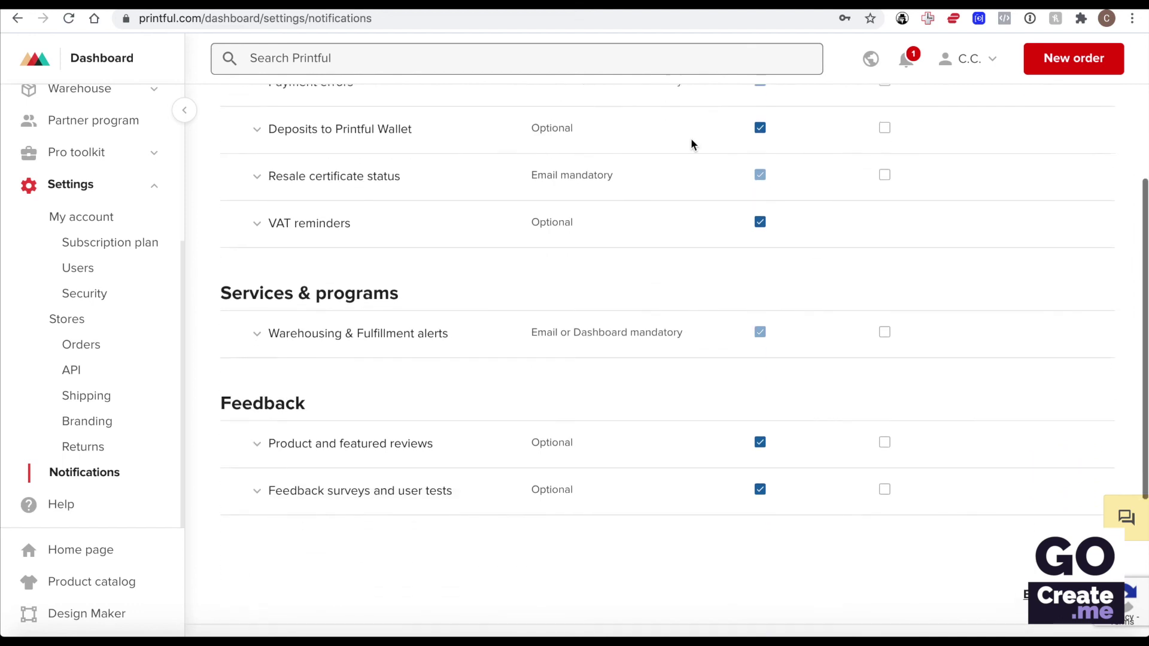
{"action": "scroll", "coordinate": [691, 144], "scroll_direction": "up", "scroll_amount": 4}
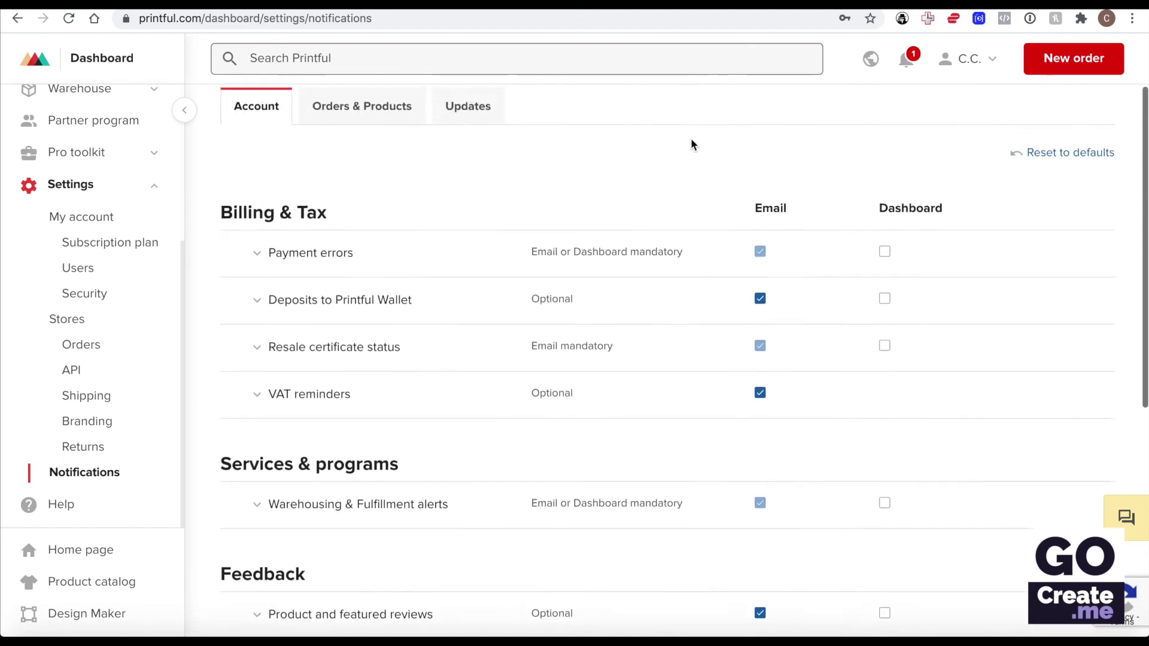